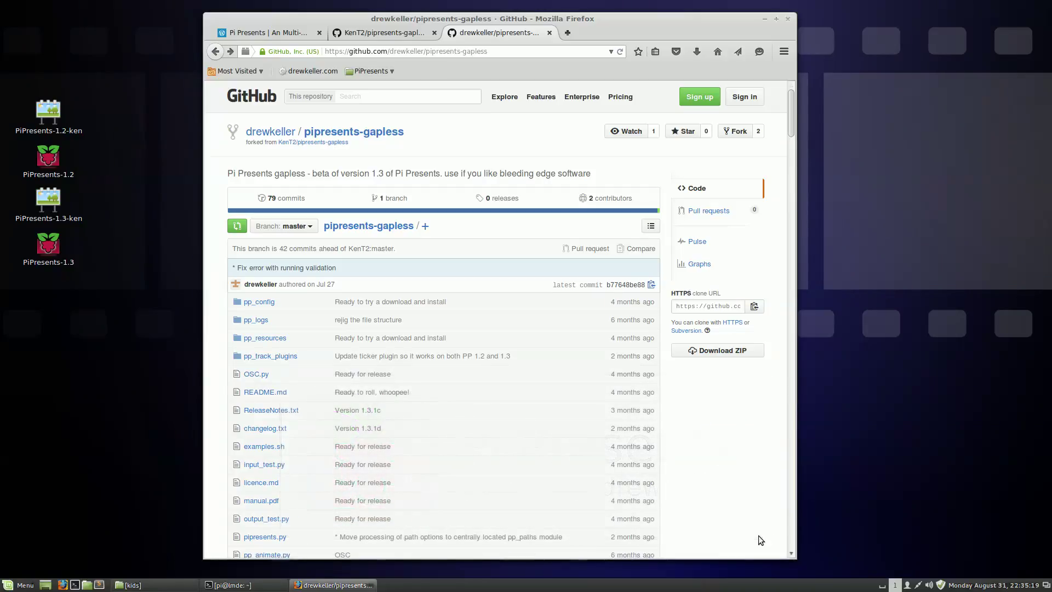
# Relaunch pp_editor.py from the terminal on the daytime profile and ask Help for the manual.
pyautogui.click(765, 19)
pyautogui.click(256, 580)
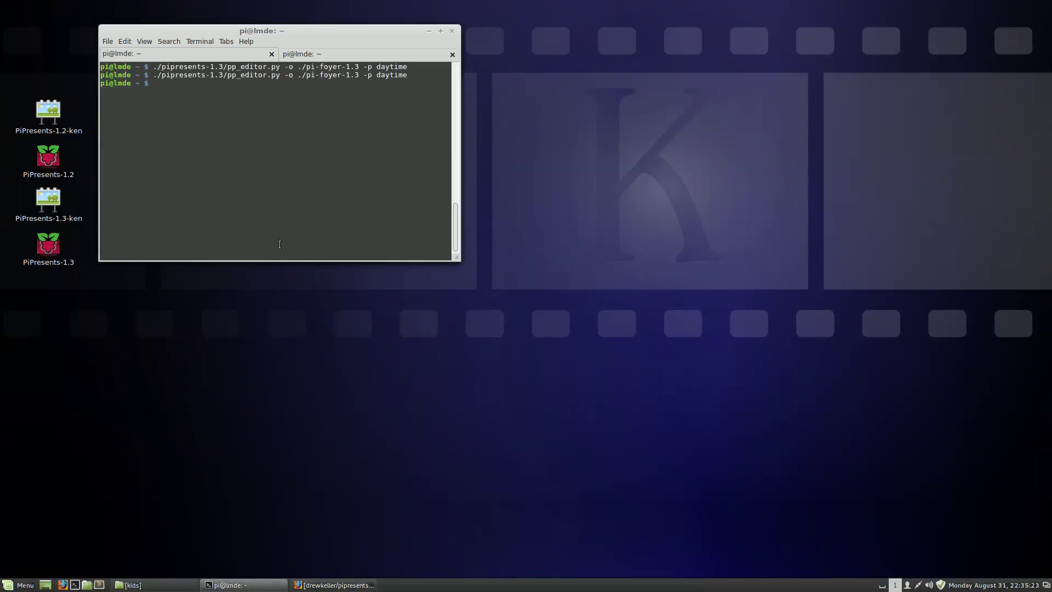
pyautogui.press('Up')
pyautogui.press('Return')
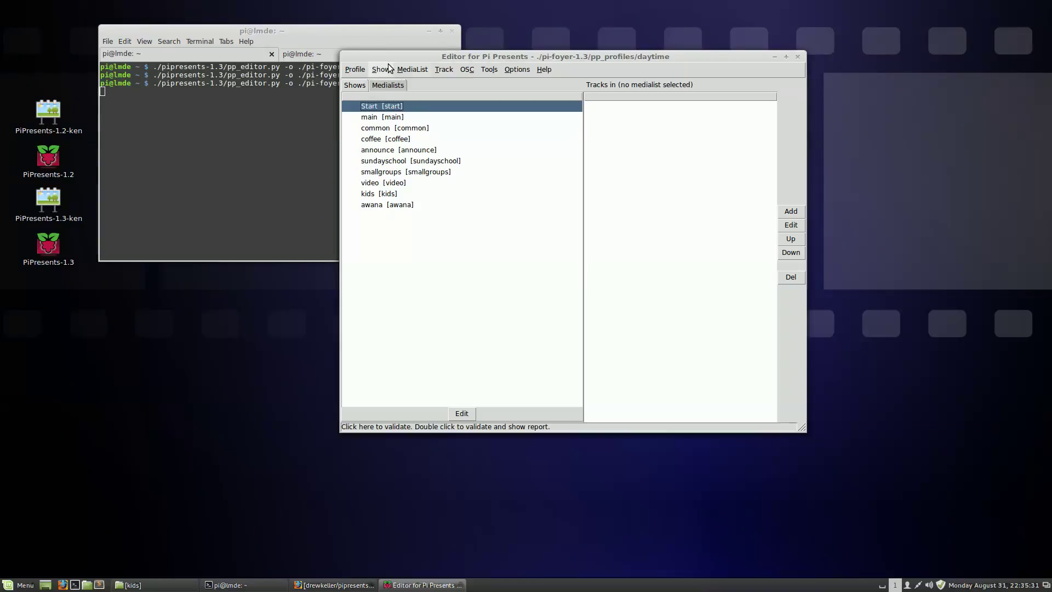
pyautogui.click(544, 69)
pyautogui.click(557, 90)
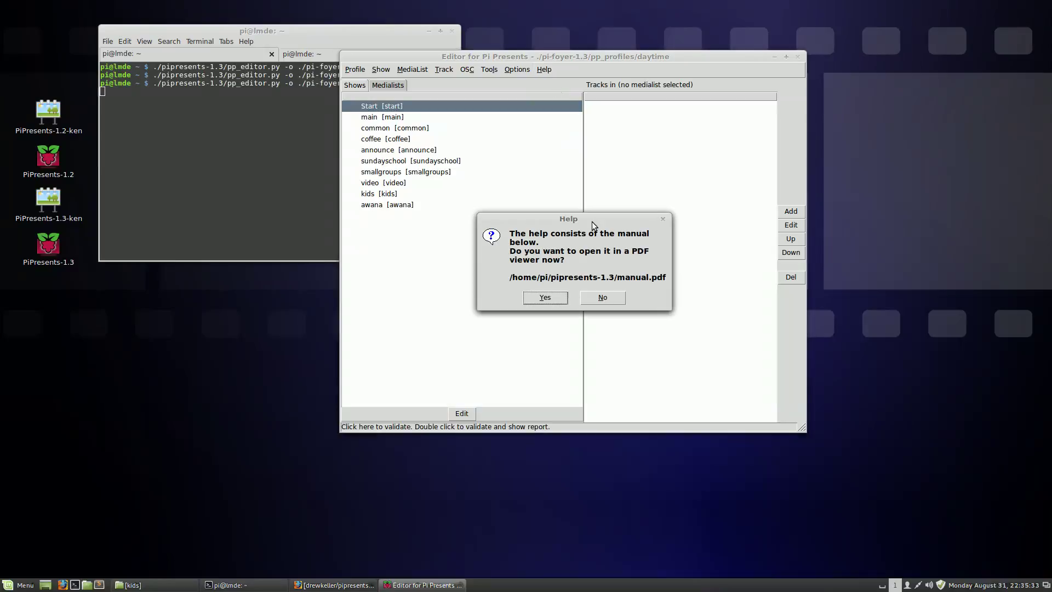
# Open manual.pdf, read section 20 on converting 1.2 to 1.3, then close it.
pyautogui.click(545, 297)
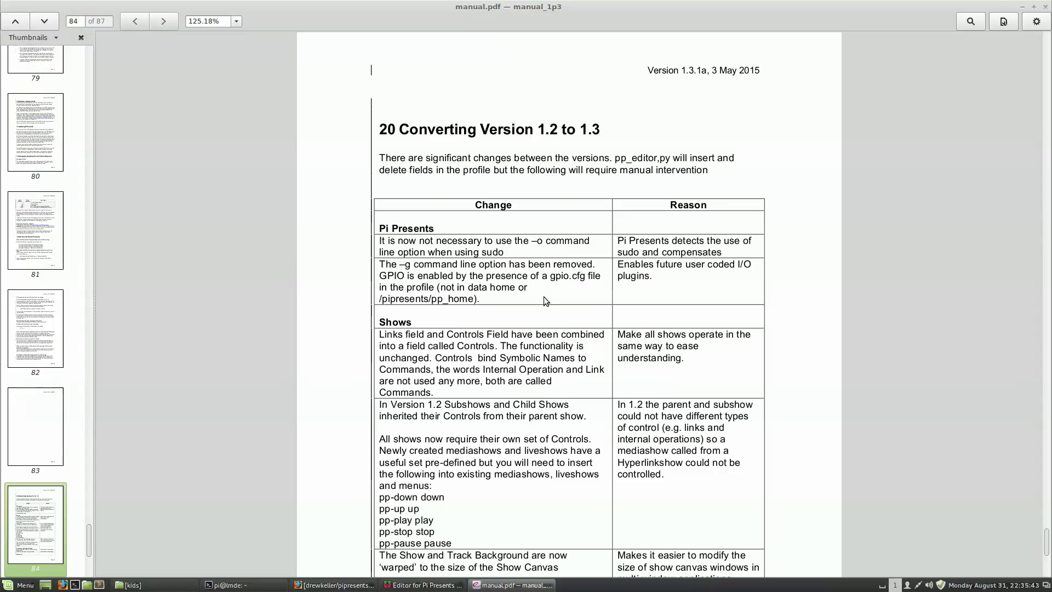
pyautogui.click(1045, 7)
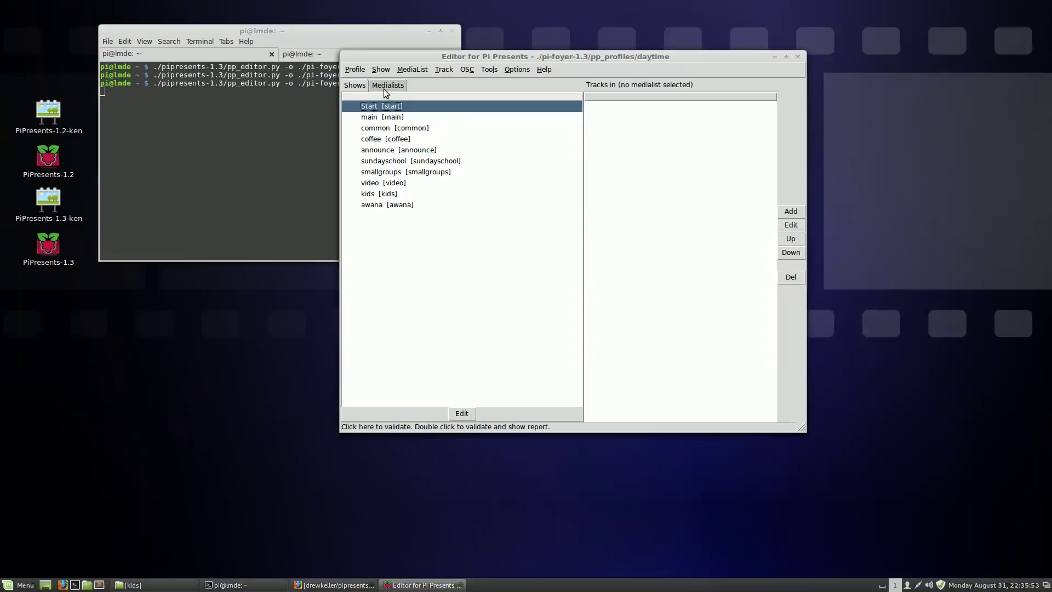
# Open the kids profile folder through Profile > Open.
pyautogui.click(358, 70)
pyautogui.click(361, 84)
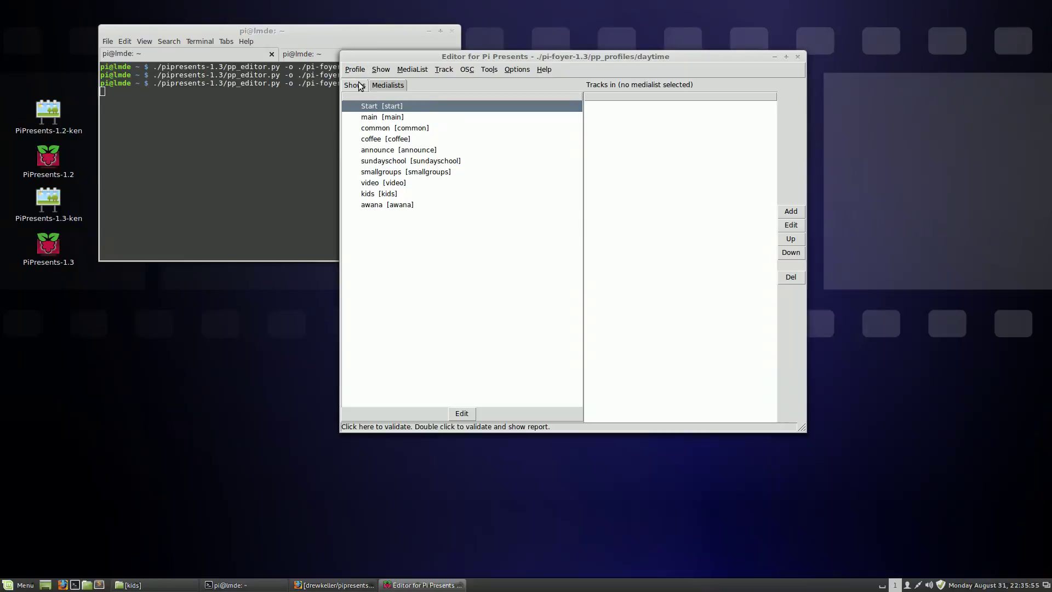
pyautogui.doubleClick(492, 234)
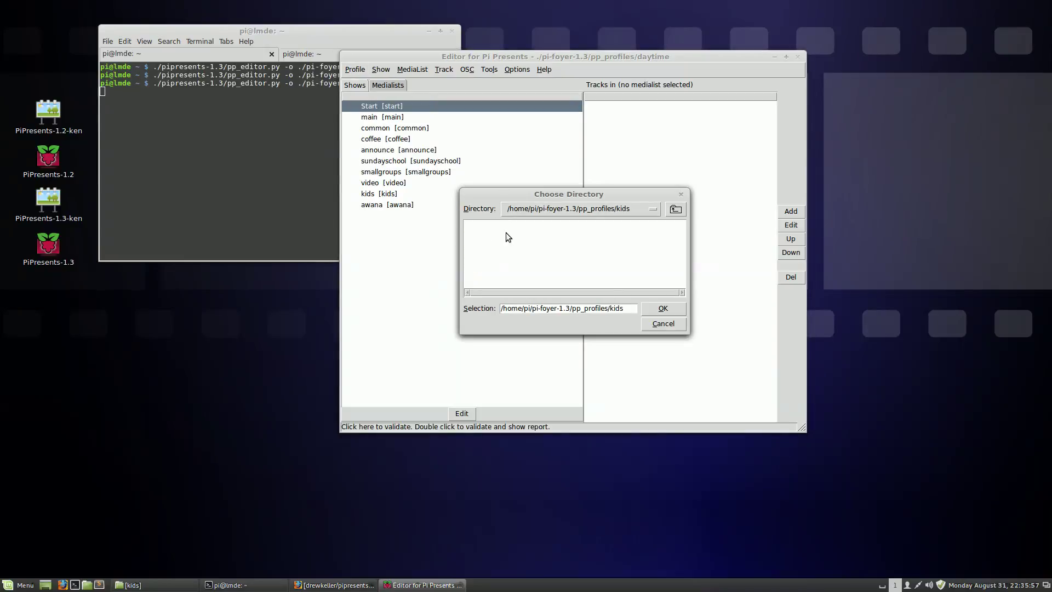
pyautogui.click(661, 308)
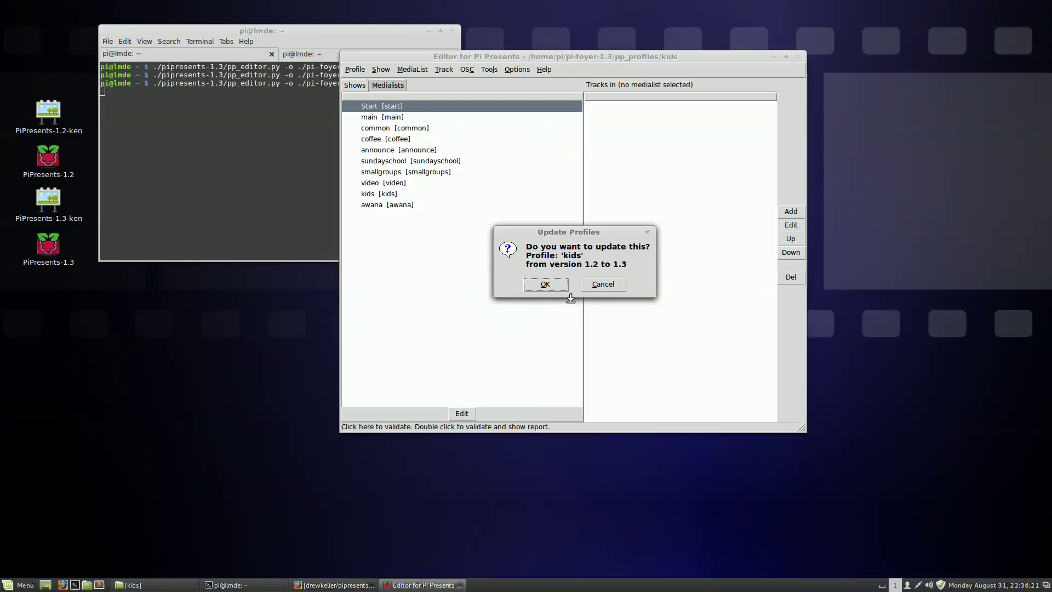
# Accept updating kids from 1.2 to 1.3, minimize the terminal and focus the editor.
pyautogui.click(549, 289)
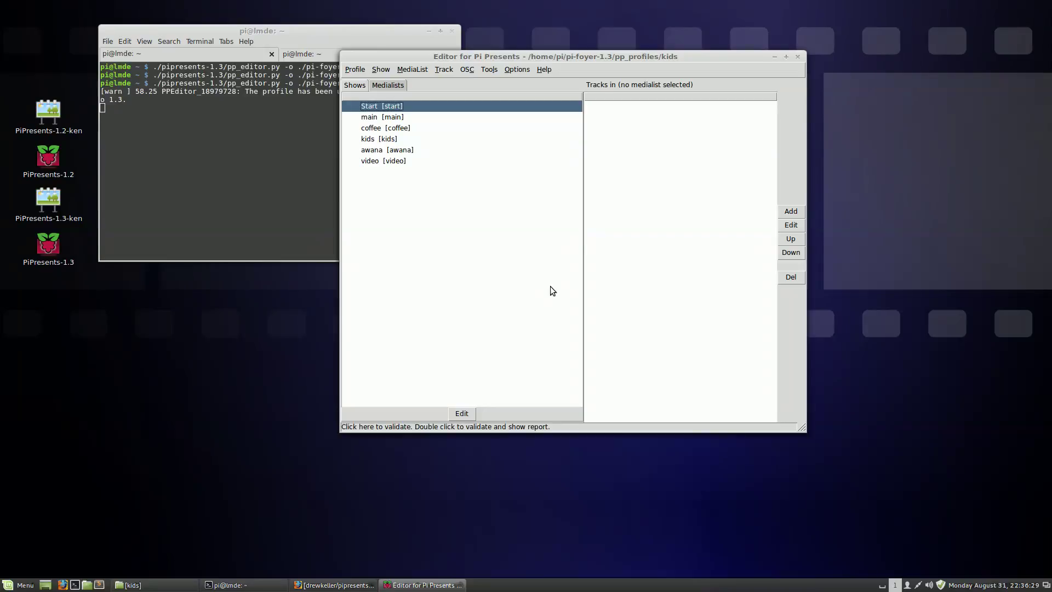
pyautogui.click(426, 29)
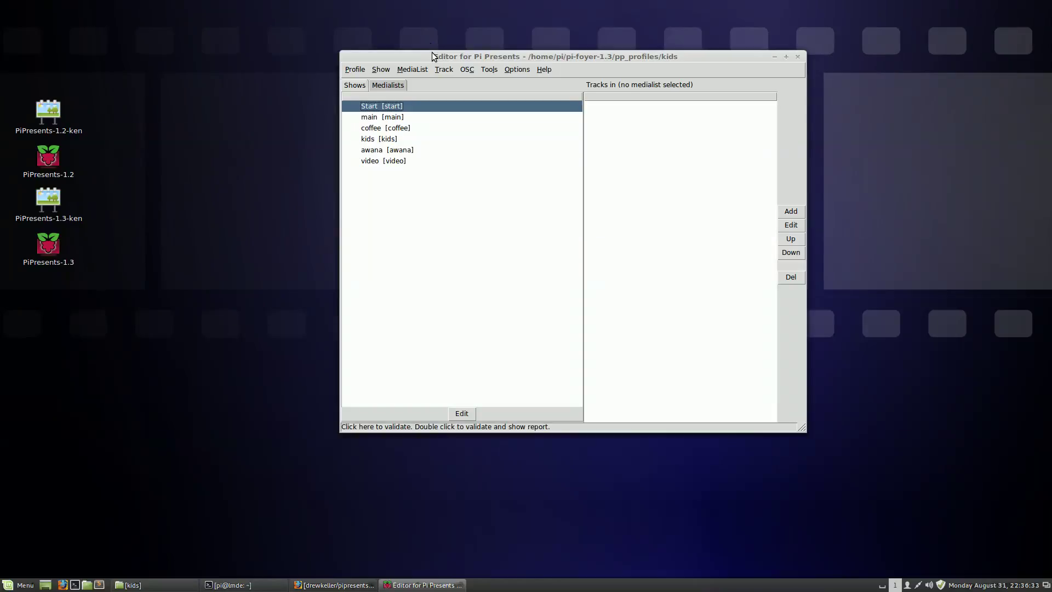
pyautogui.click(389, 55)
pyautogui.click(362, 70)
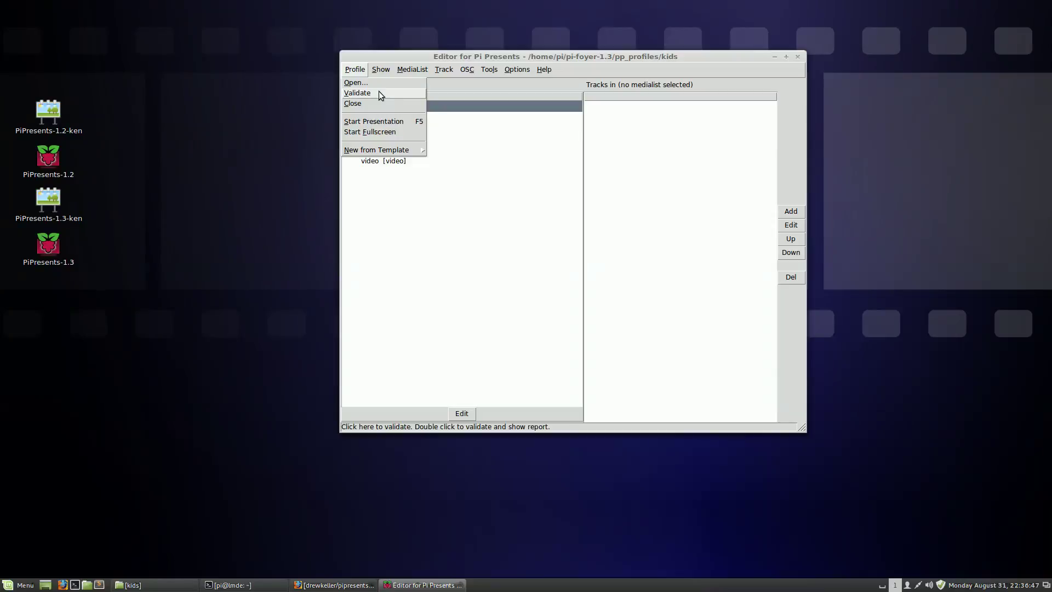
pyautogui.click(391, 56)
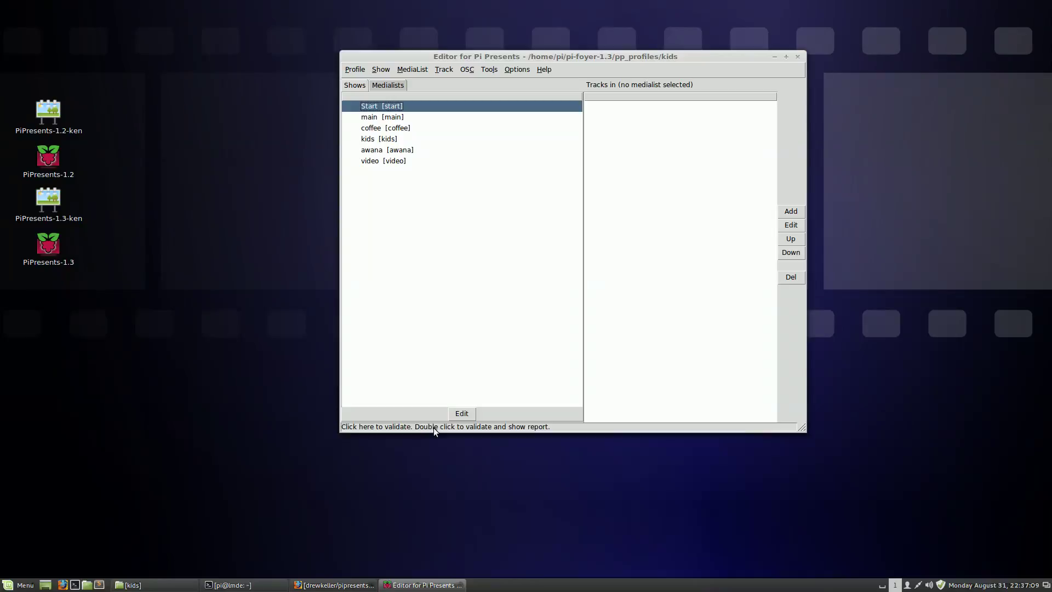
# Enable Auto validate in the editor's Options > Edit settings.
pyautogui.click(515, 70)
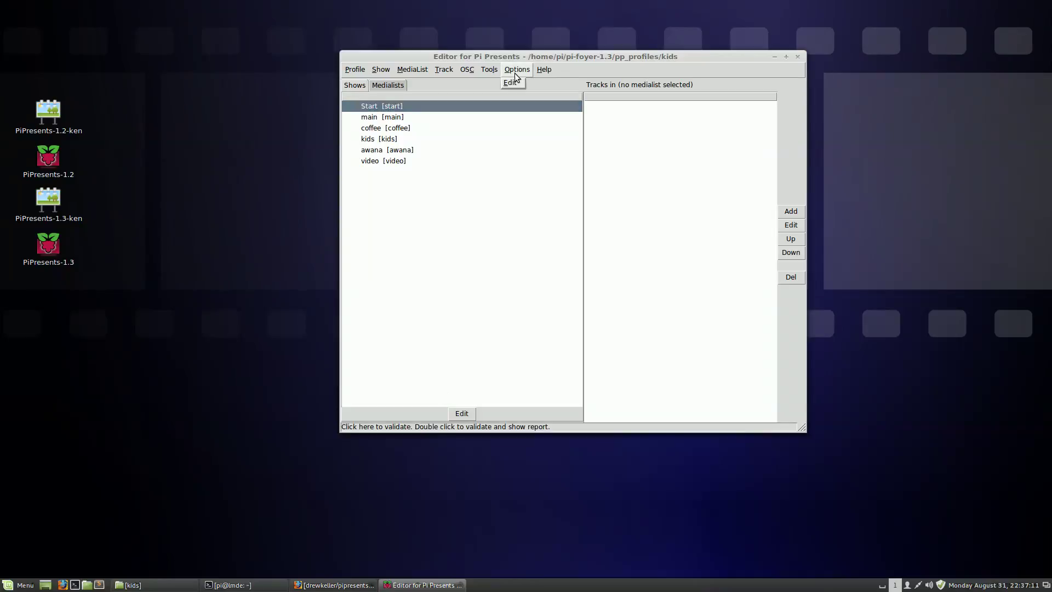
pyautogui.click(513, 84)
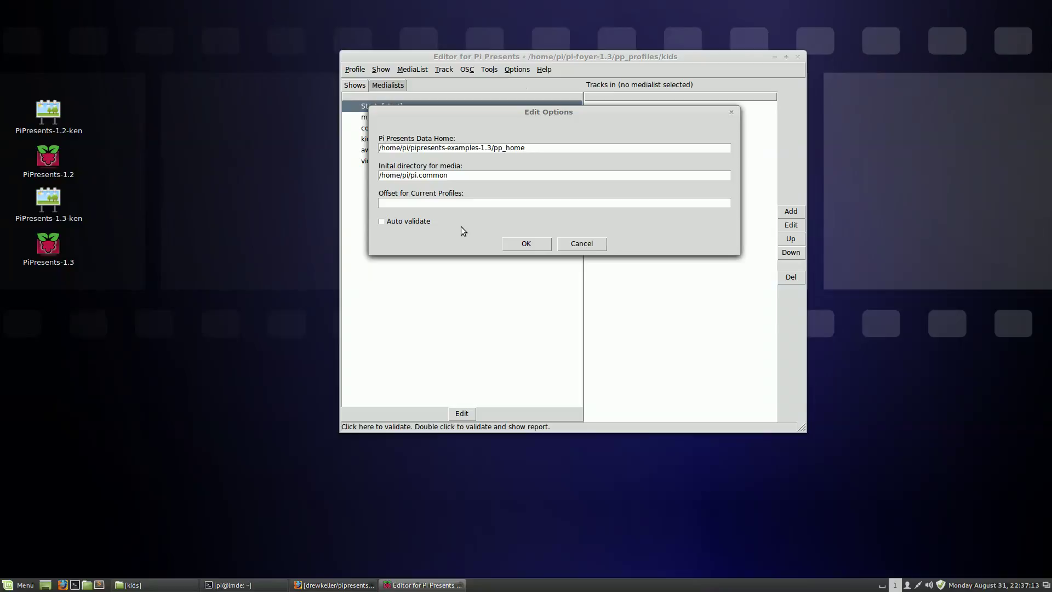
pyautogui.click(416, 221)
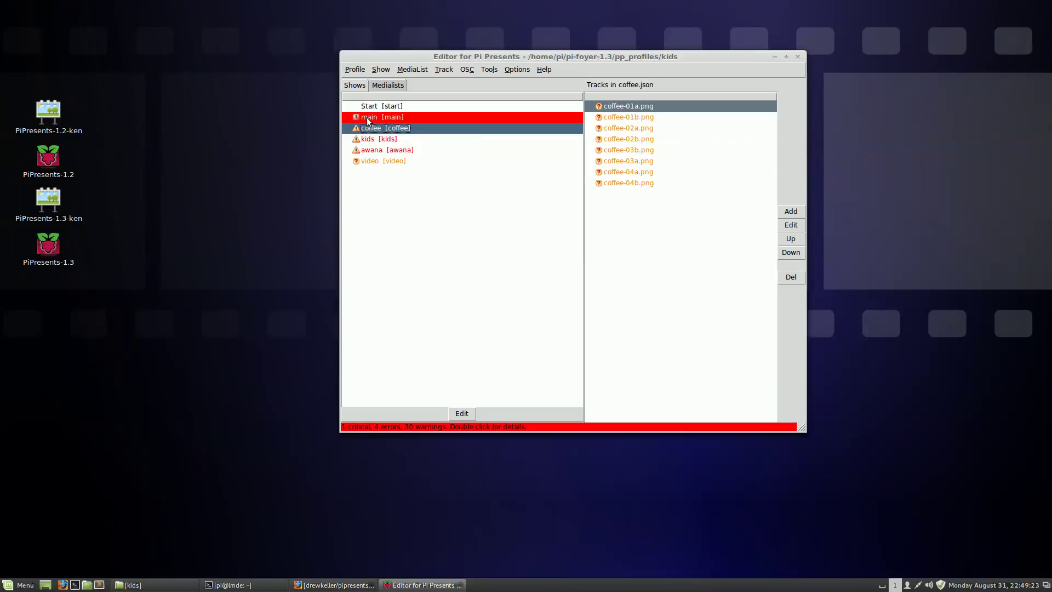
# Rename _main.json to main.json in the kids folder, then return to the editor.
pyautogui.click(131, 585)
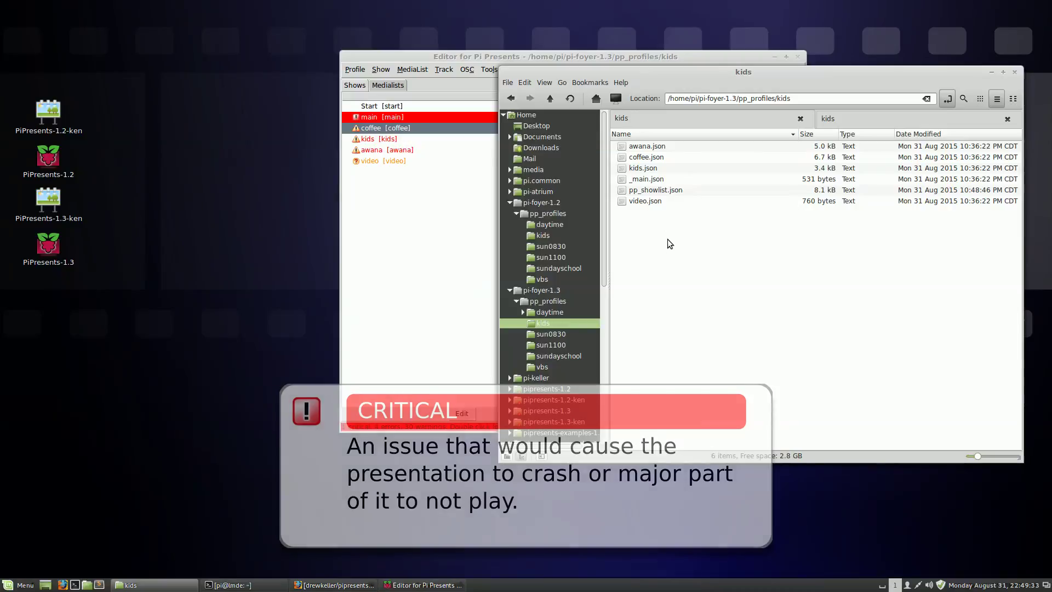
pyautogui.click(639, 181)
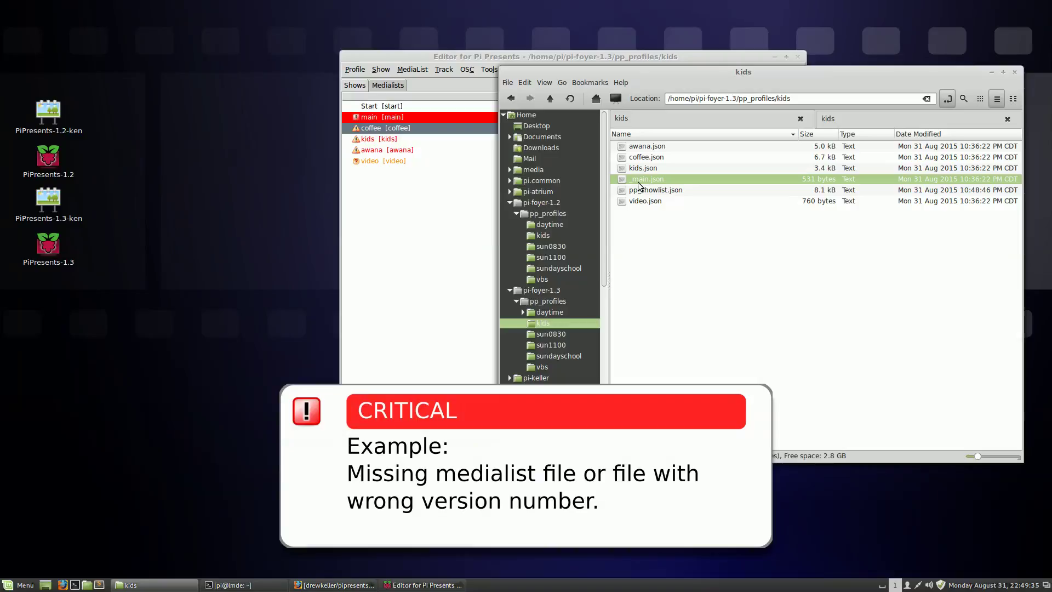
pyautogui.press('F2')
pyautogui.press('Home')
pyautogui.press('Delete')
pyautogui.press('Return')
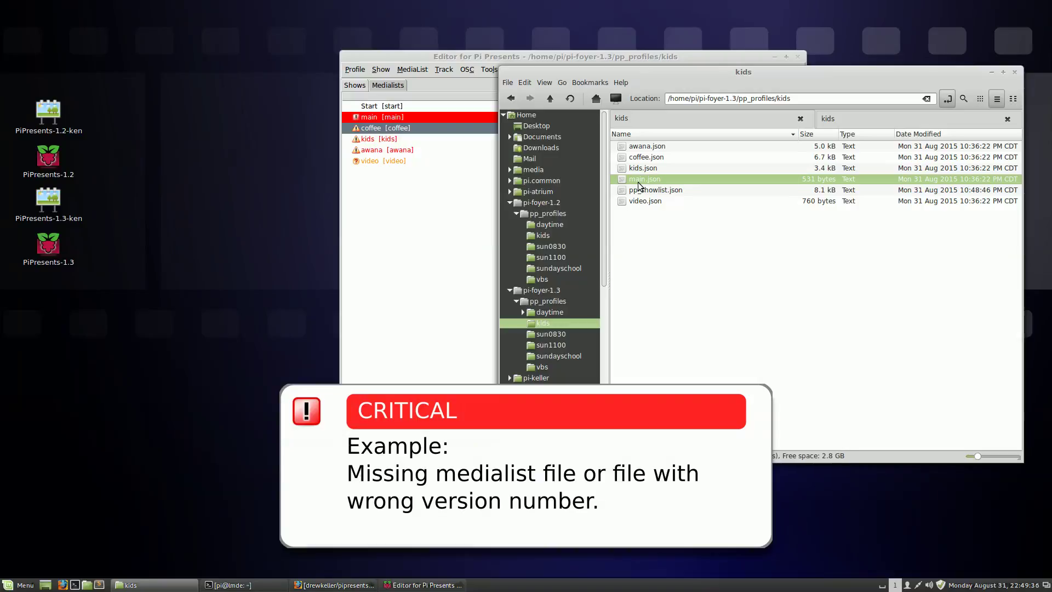
pyautogui.click(522, 58)
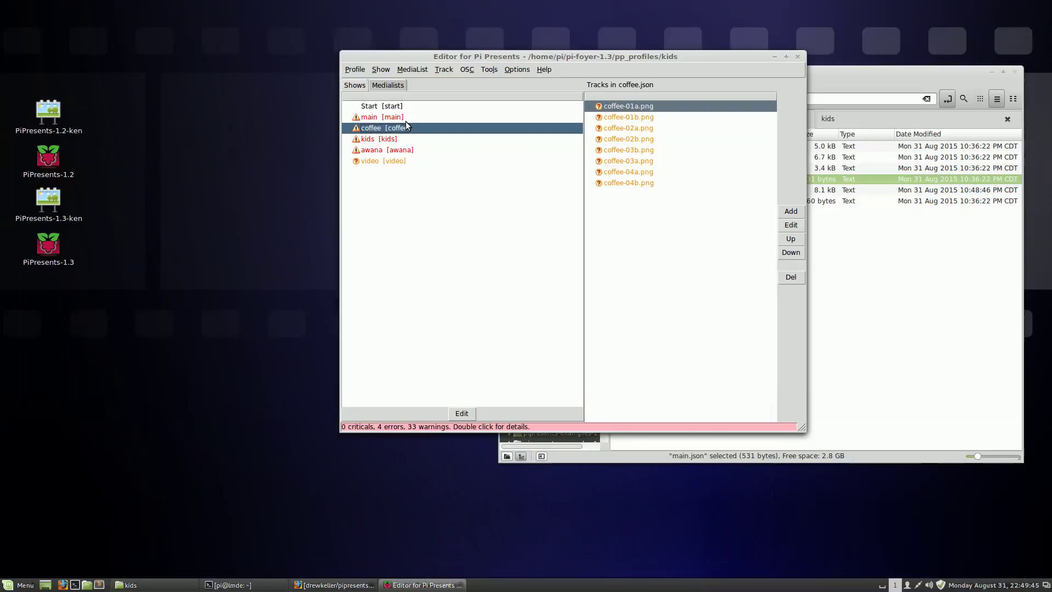
# Set the coffee show's Repeat/Single to single-run, save, and reopen the coffee show.
pyautogui.doubleClick(376, 133)
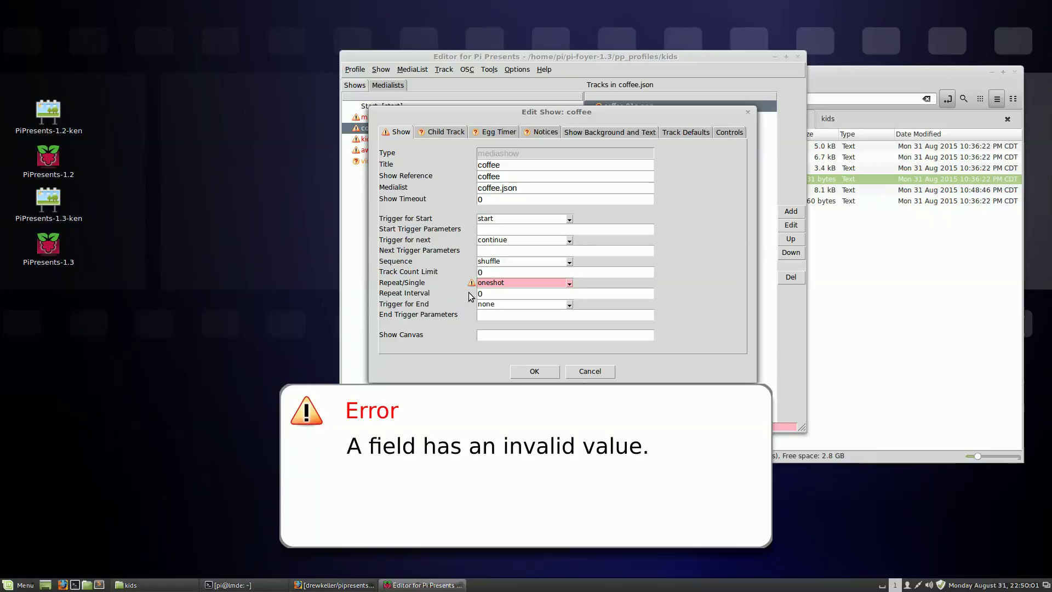
pyautogui.moveTo(472, 287)
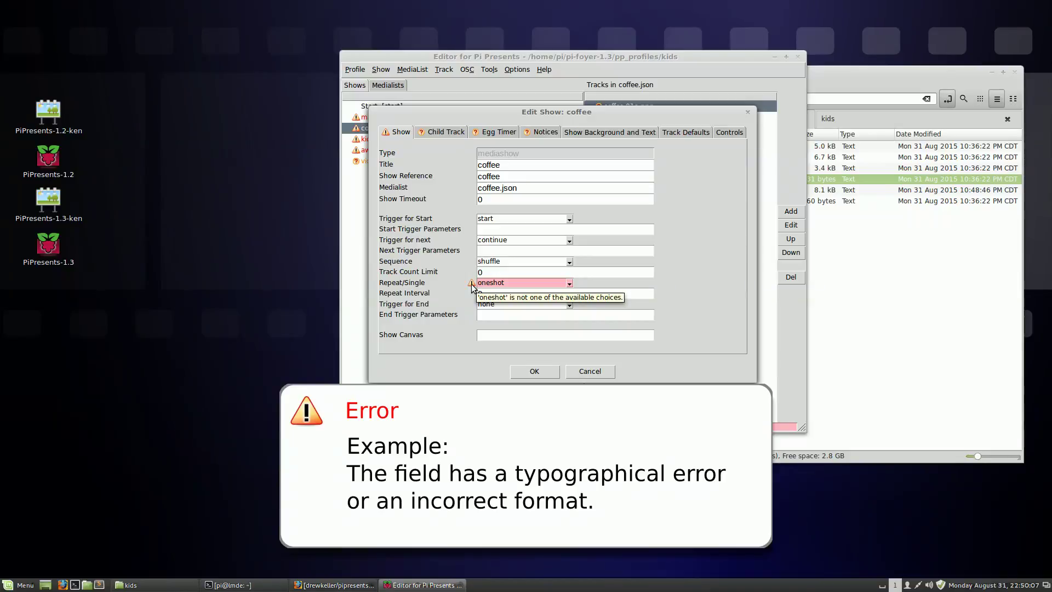
pyautogui.click(570, 283)
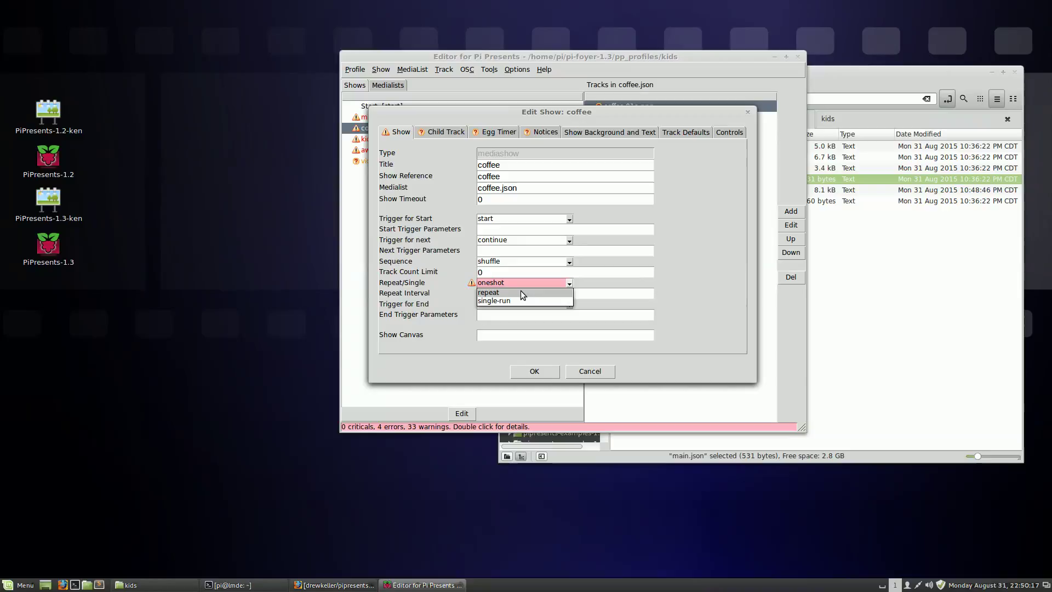
pyautogui.click(503, 301)
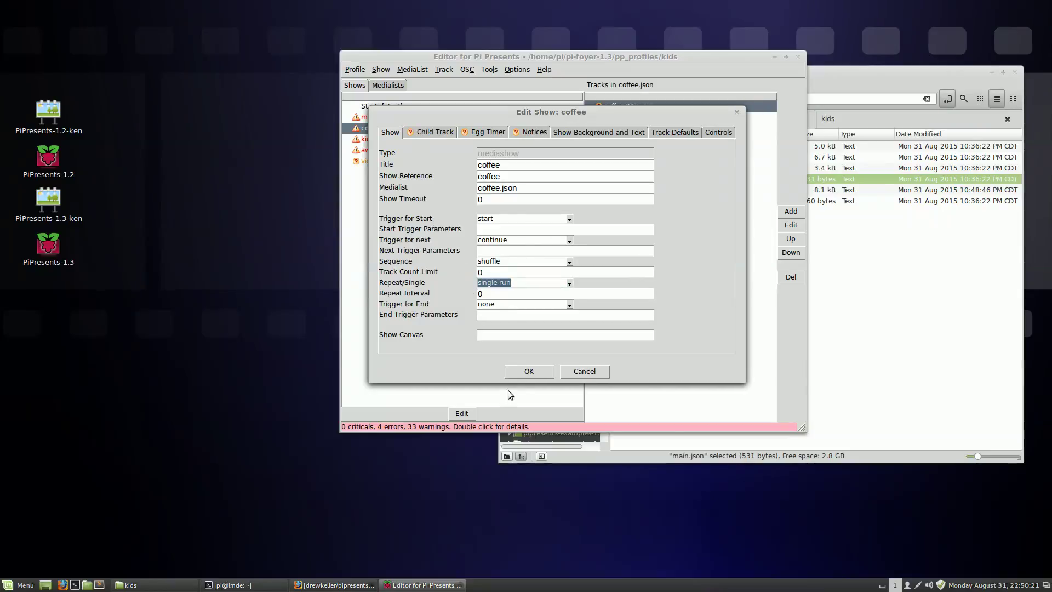
pyautogui.click(529, 371)
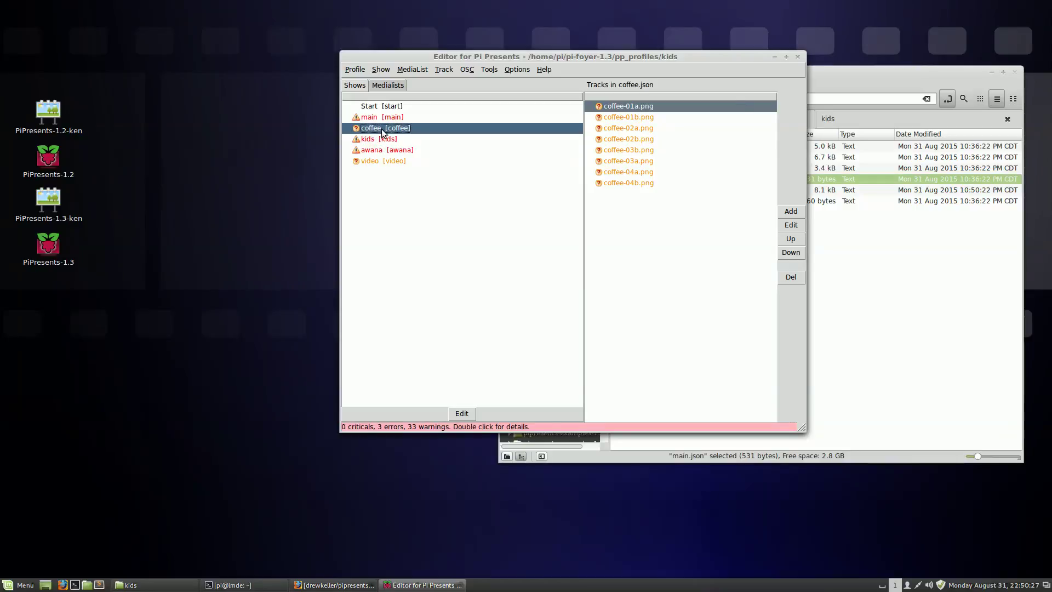
pyautogui.doubleClick(381, 130)
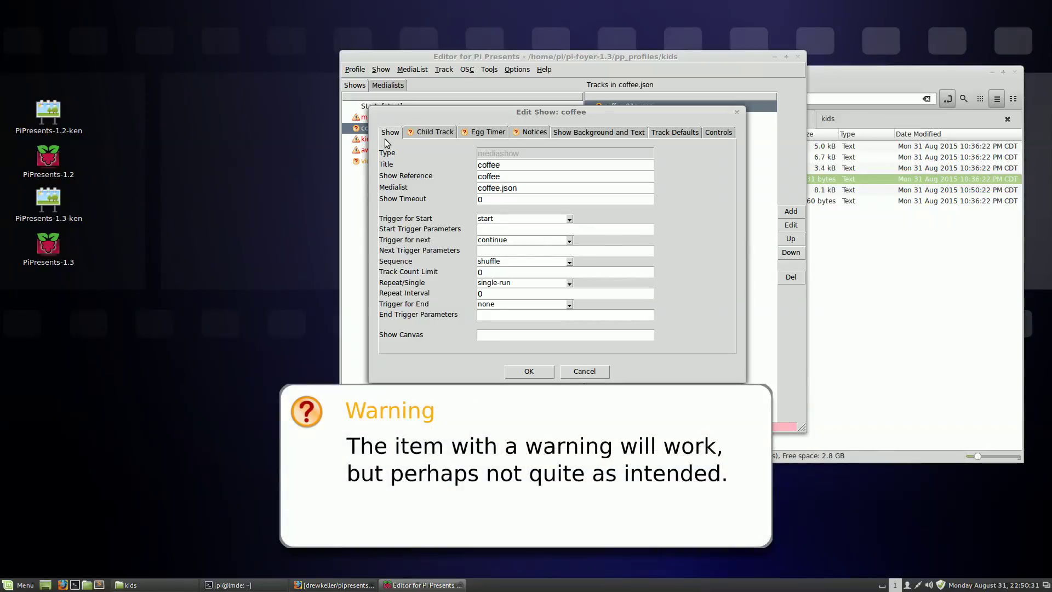
# View the coffee show's Child Track tab, where Hint Font reads Helvetica 30 bold.
pyautogui.click(425, 132)
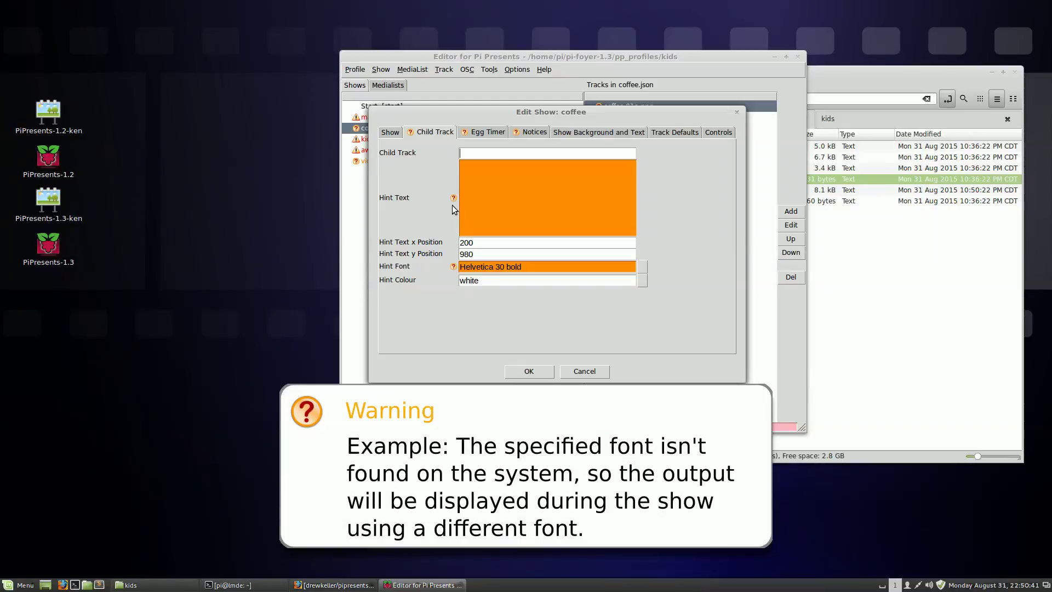
pyautogui.moveTo(453, 200)
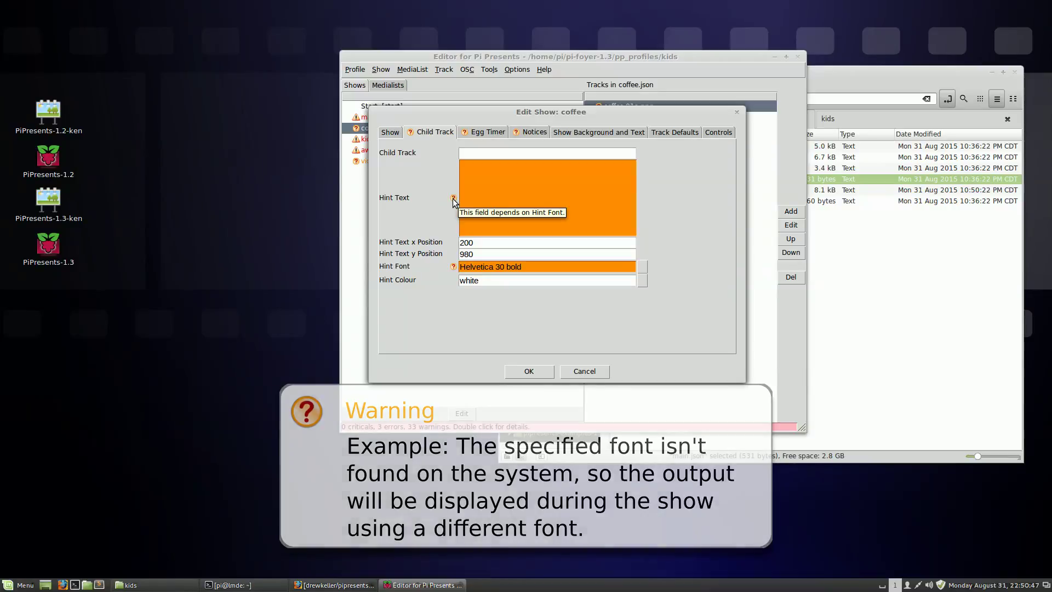
pyautogui.moveTo(447, 269)
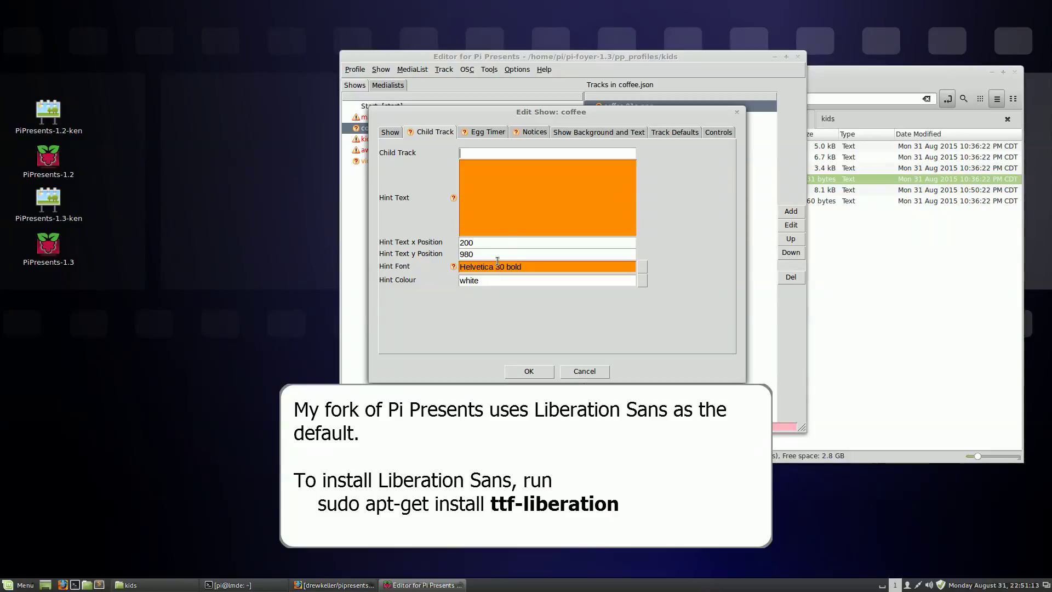
# Replace Helvetica with Liberation Sans in the coffee show's Hint Font.
pyautogui.doubleClick(481, 267)
pyautogui.press('BackSpace')
pyautogui.write('Liber')
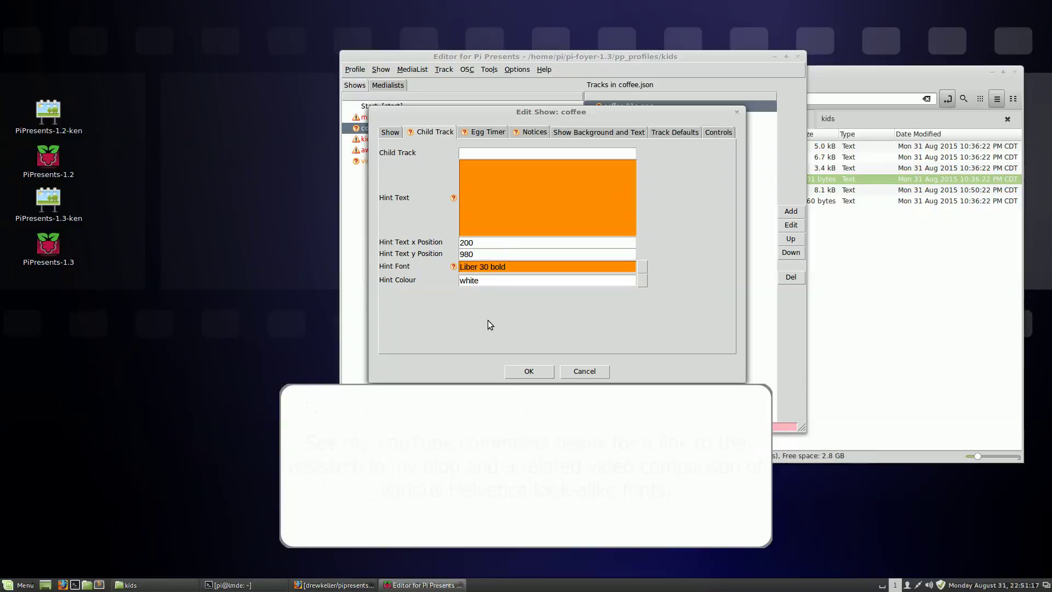
pyautogui.write('ation Sans')
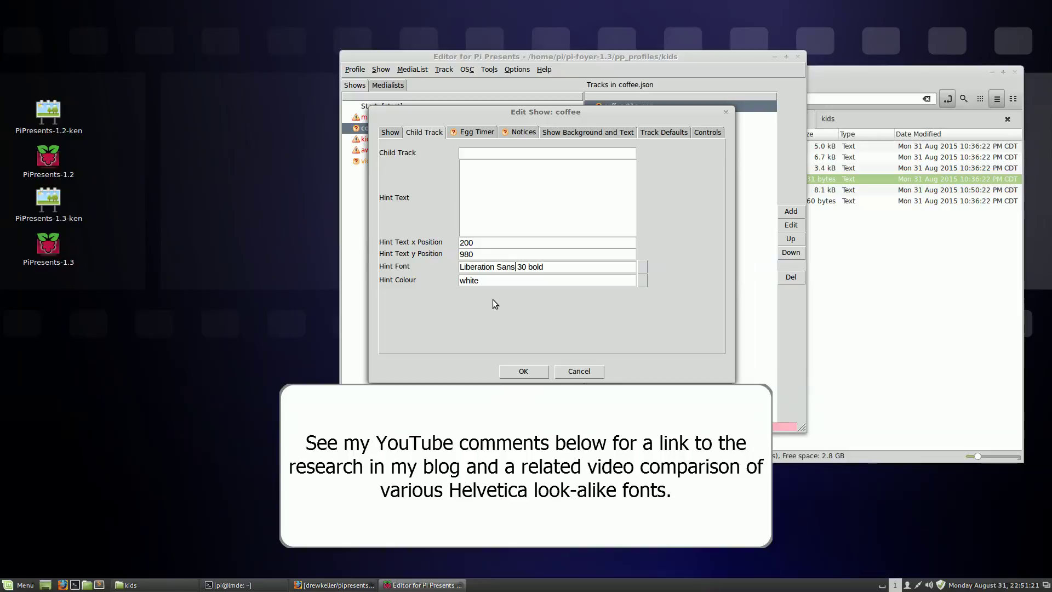
pyautogui.hotkey('shift', 'Home')
pyautogui.hotkey('ctrl', 'c')
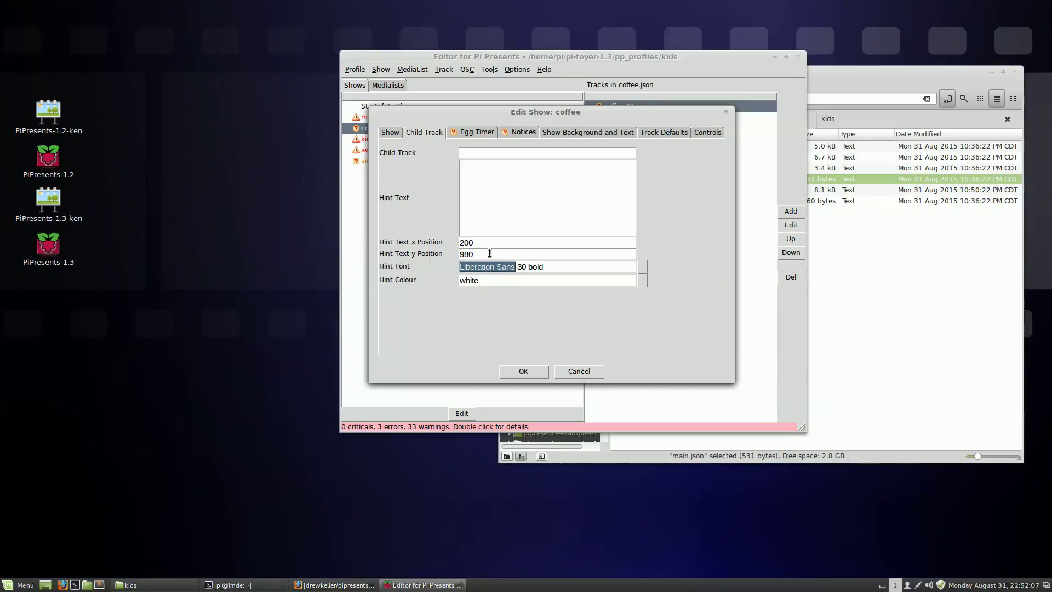
# Change Egg Timer Font and Notice Text Font to Liberation Sans and save the coffee show.
pyautogui.click(475, 132)
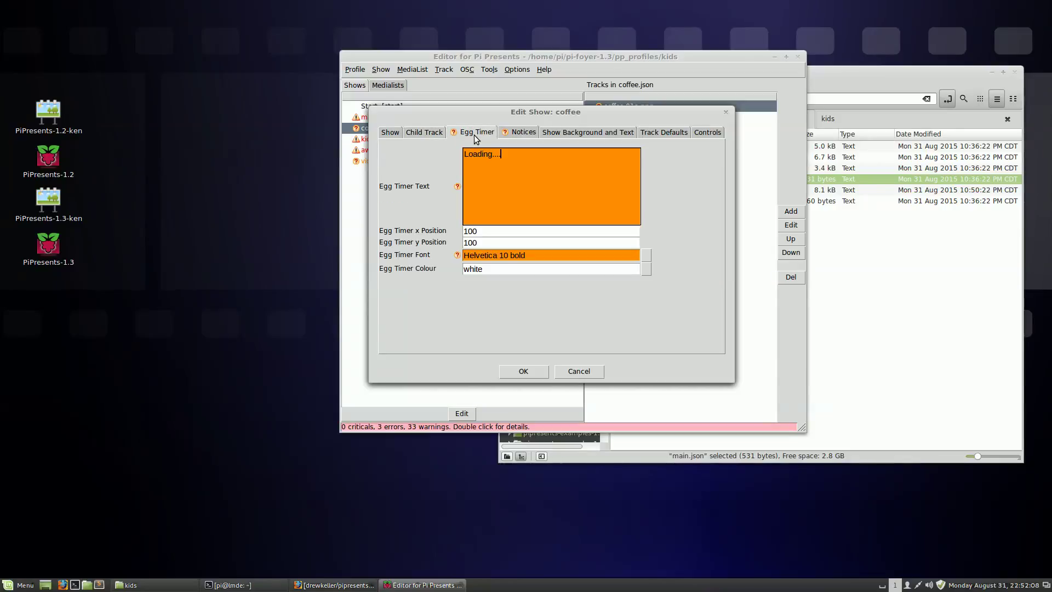
pyautogui.doubleClick(485, 256)
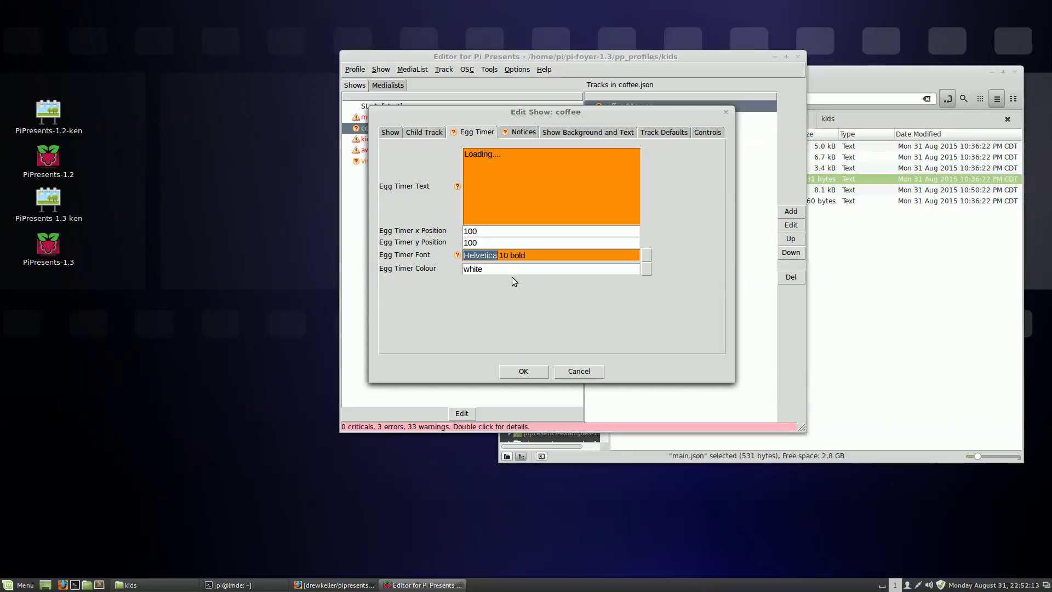
pyautogui.hotkey('ctrl', 'v')
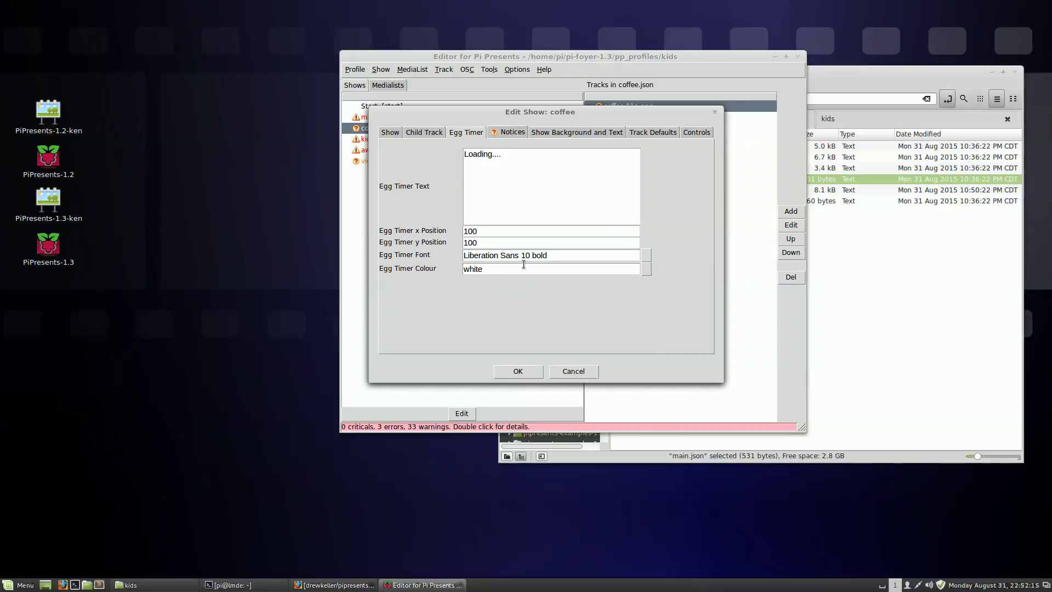
pyautogui.click(525, 135)
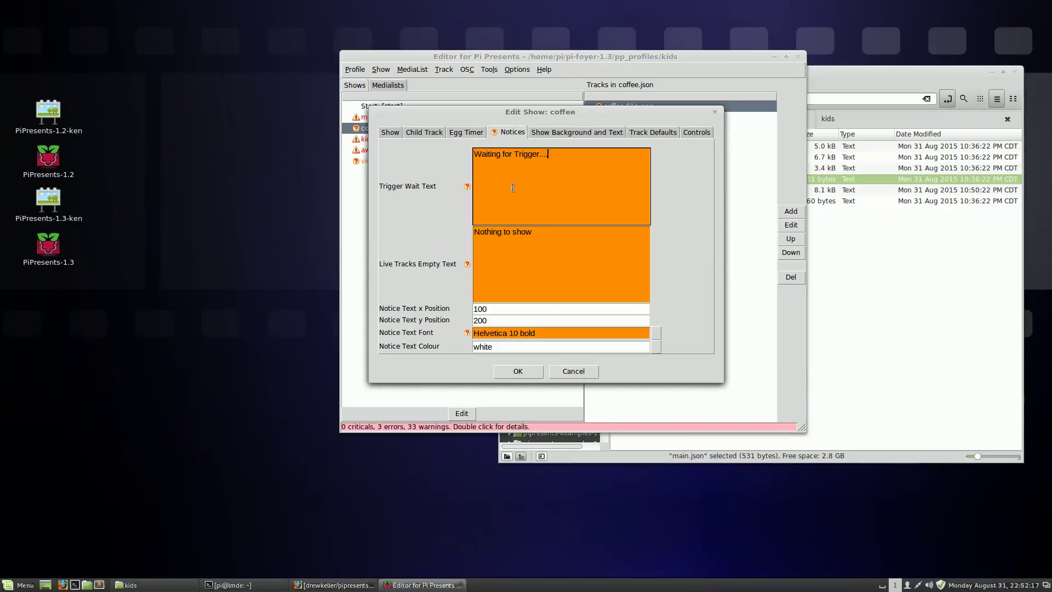
pyautogui.doubleClick(489, 332)
pyautogui.hotkey('ctrl', 'v')
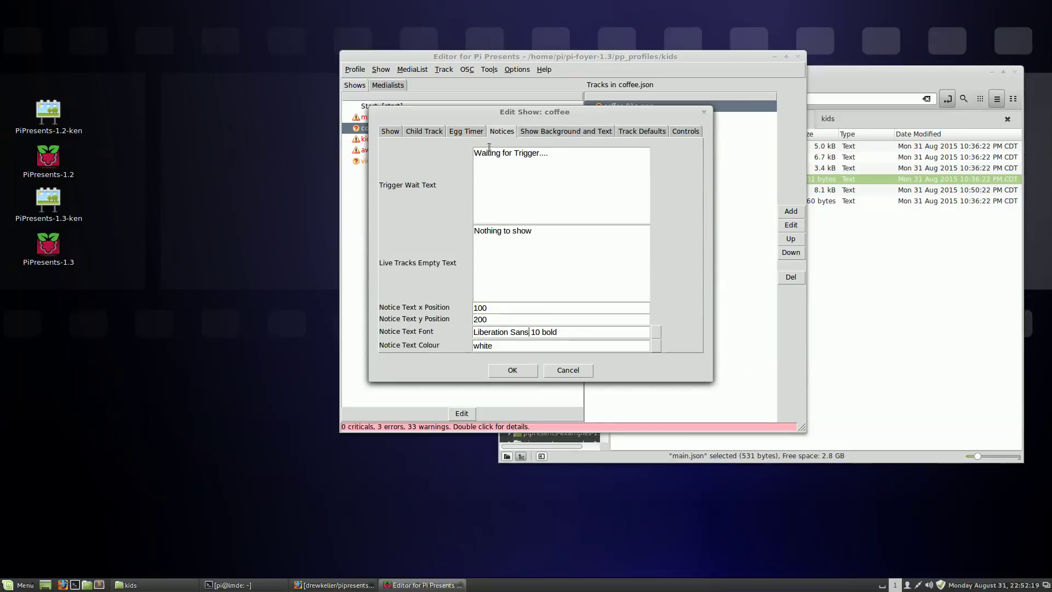
pyautogui.click(514, 370)
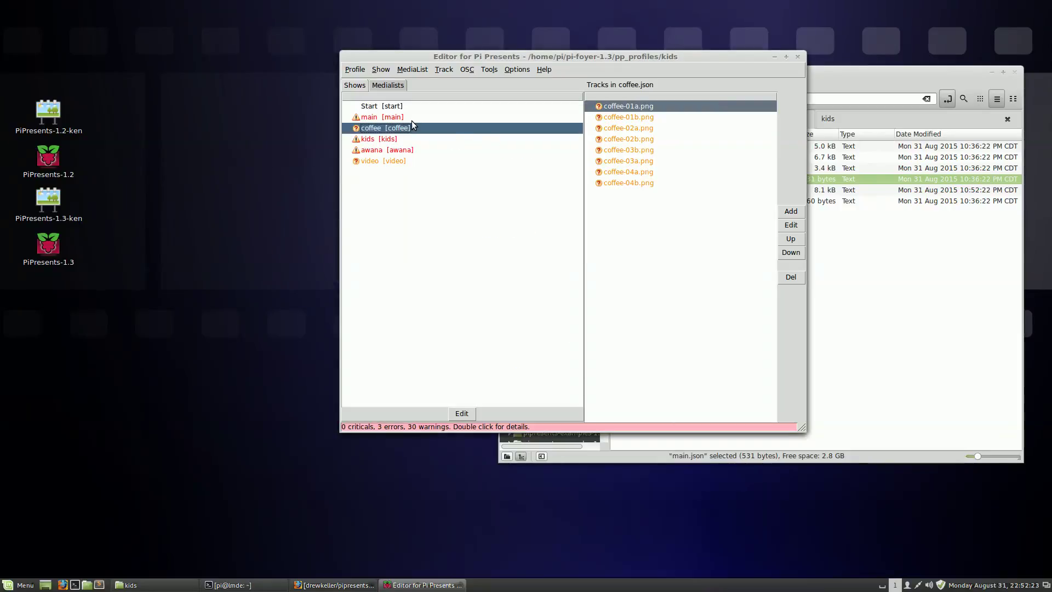
pyautogui.doubleClick(371, 129)
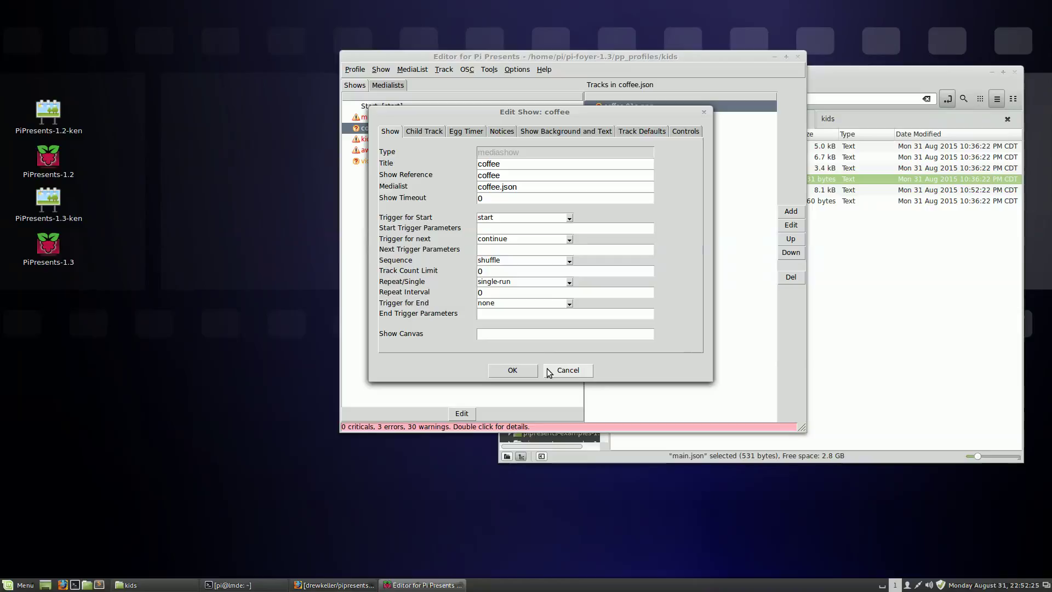
pyautogui.press('Escape')
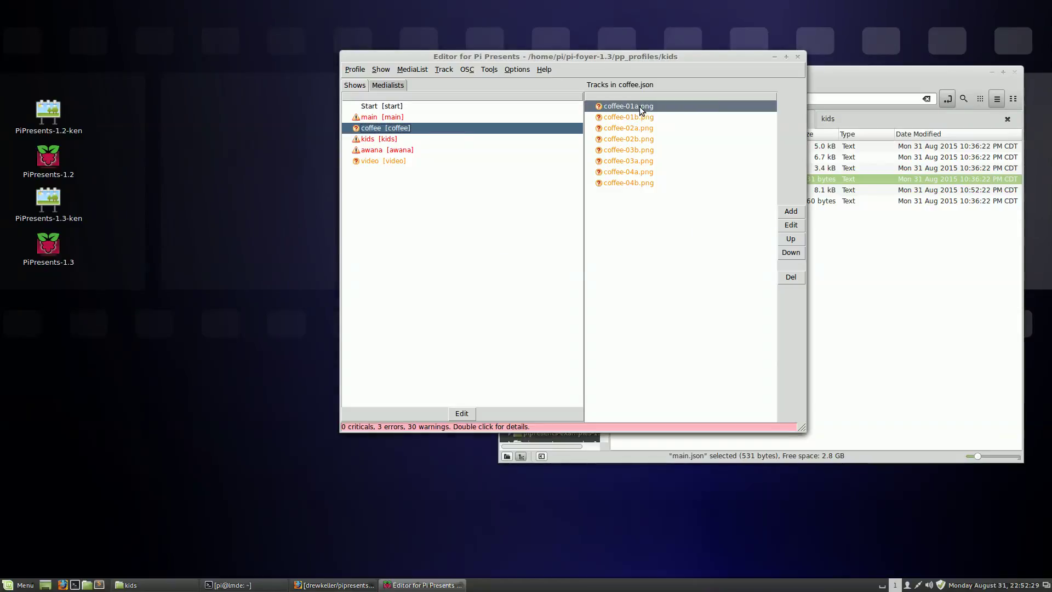
# Set Pause Text Font to Liberation Sans for tracks coffee-01a.png and coffee-01b.png.
pyautogui.click(641, 107)
pyautogui.doubleClick(640, 106)
pyautogui.click(417, 133)
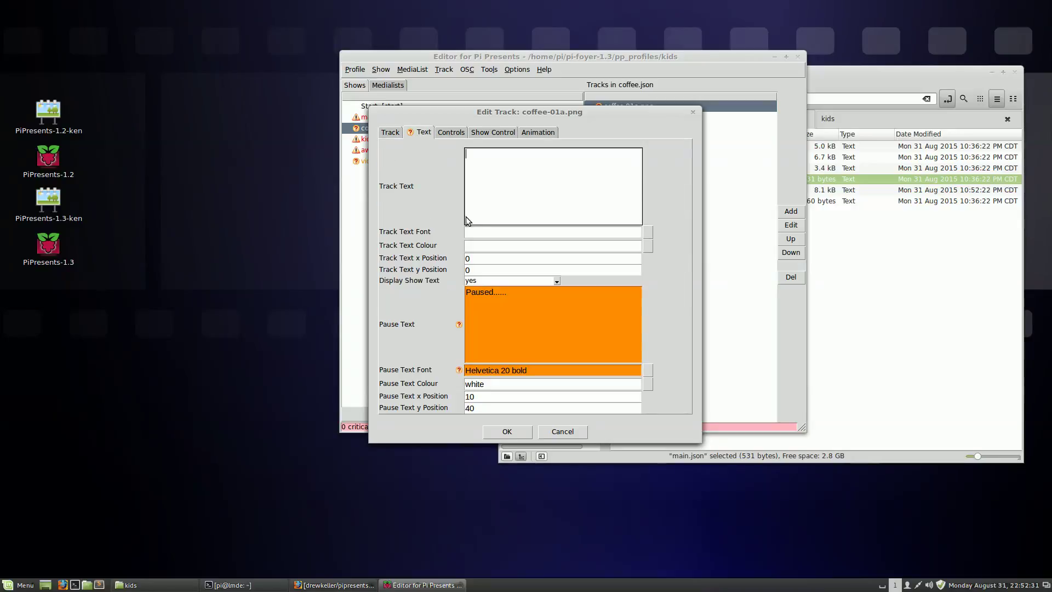
pyautogui.doubleClick(482, 370)
pyautogui.hotkey('ctrl', 'v')
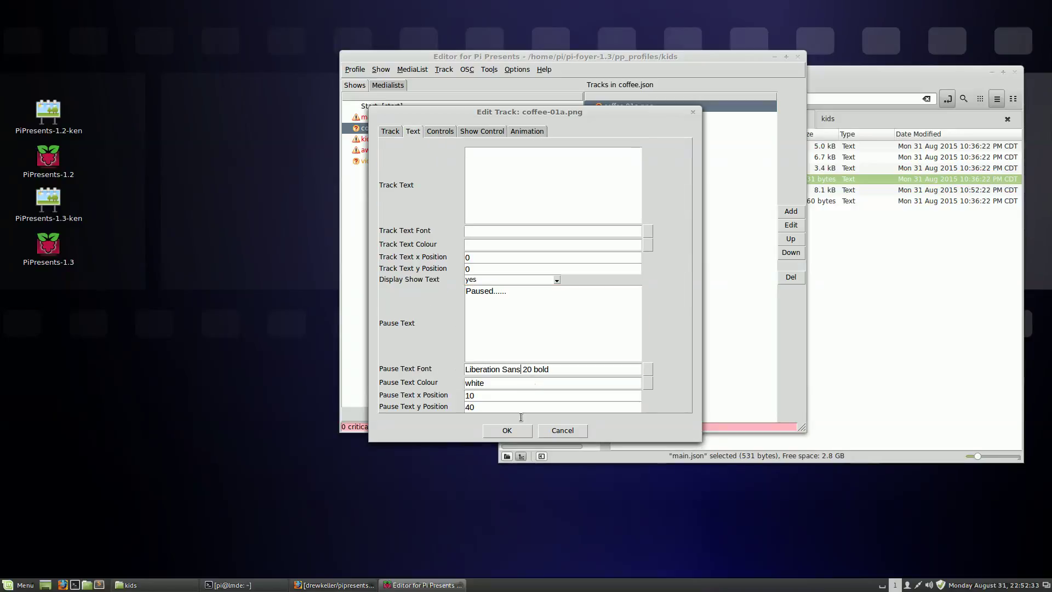
pyautogui.click(508, 431)
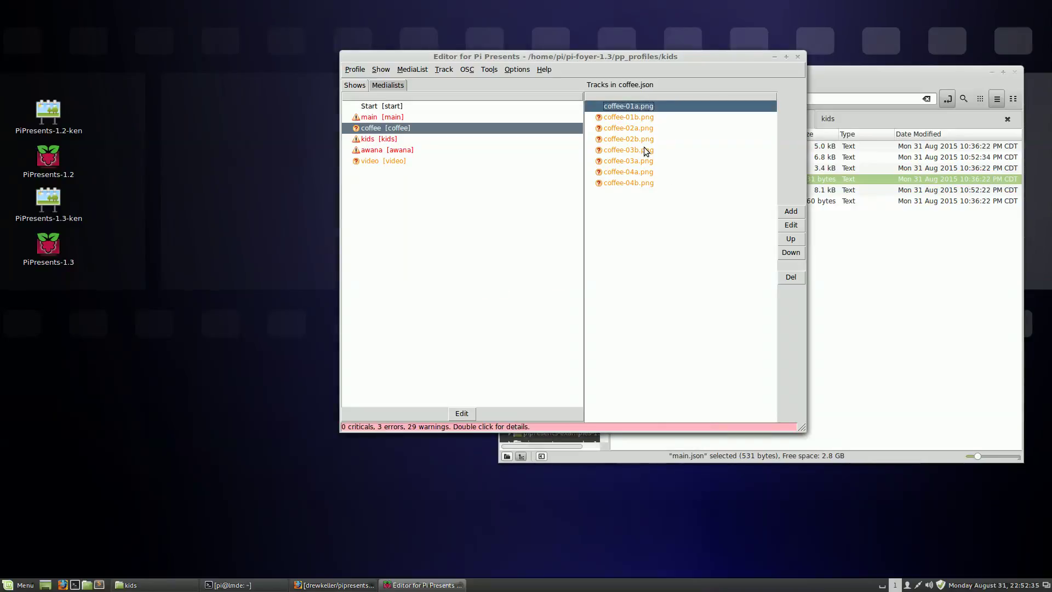
pyautogui.doubleClick(621, 115)
pyautogui.click(422, 132)
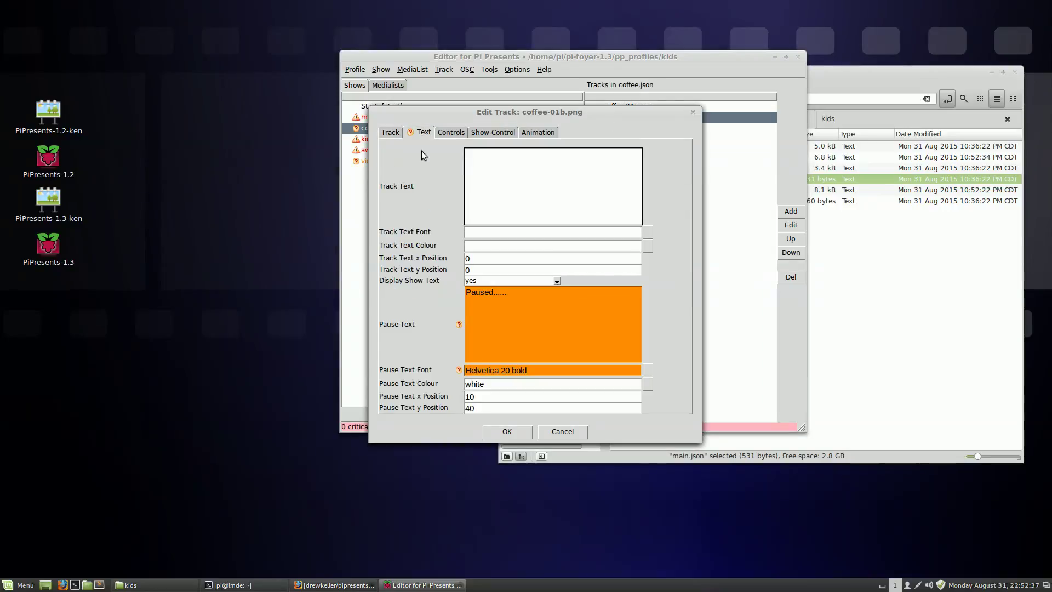
pyautogui.doubleClick(486, 371)
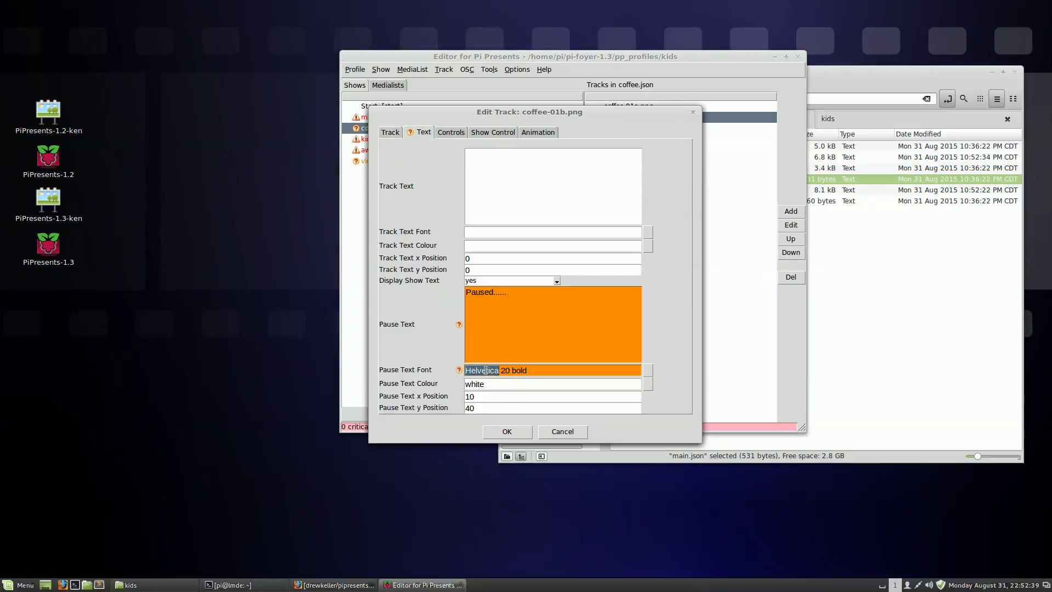
pyautogui.hotkey('ctrl', 'v')
pyautogui.click(507, 431)
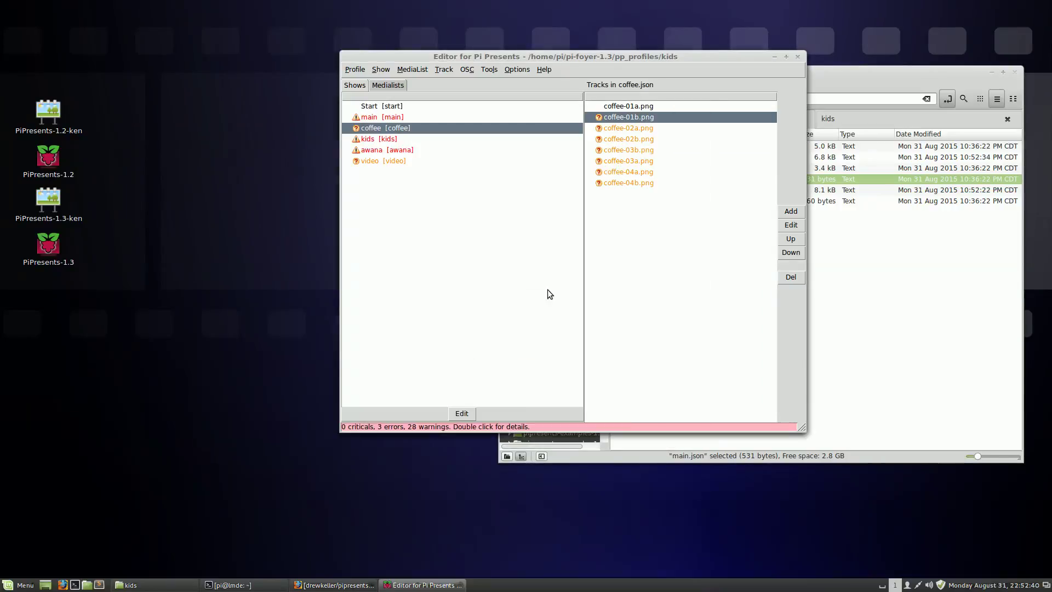
# Set Pause Text Font to Liberation Sans for tracks coffee-02a.png and coffee-02b.png.
pyautogui.doubleClick(639, 130)
pyautogui.click(422, 132)
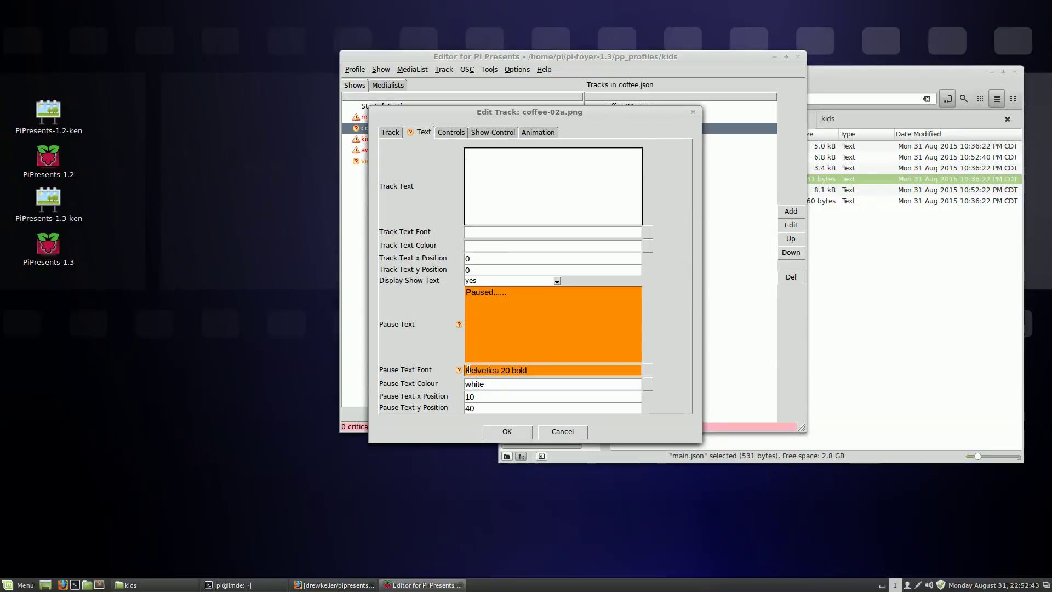
pyautogui.doubleClick(489, 370)
pyautogui.hotkey('ctrl', 'v')
pyautogui.click(507, 431)
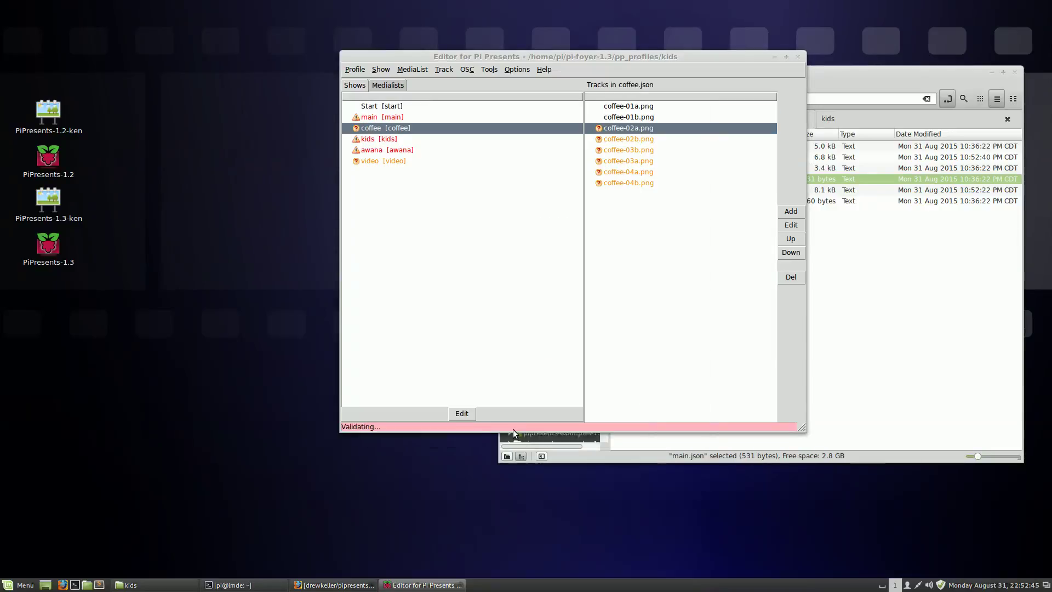
pyautogui.doubleClick(635, 139)
pyautogui.click(422, 132)
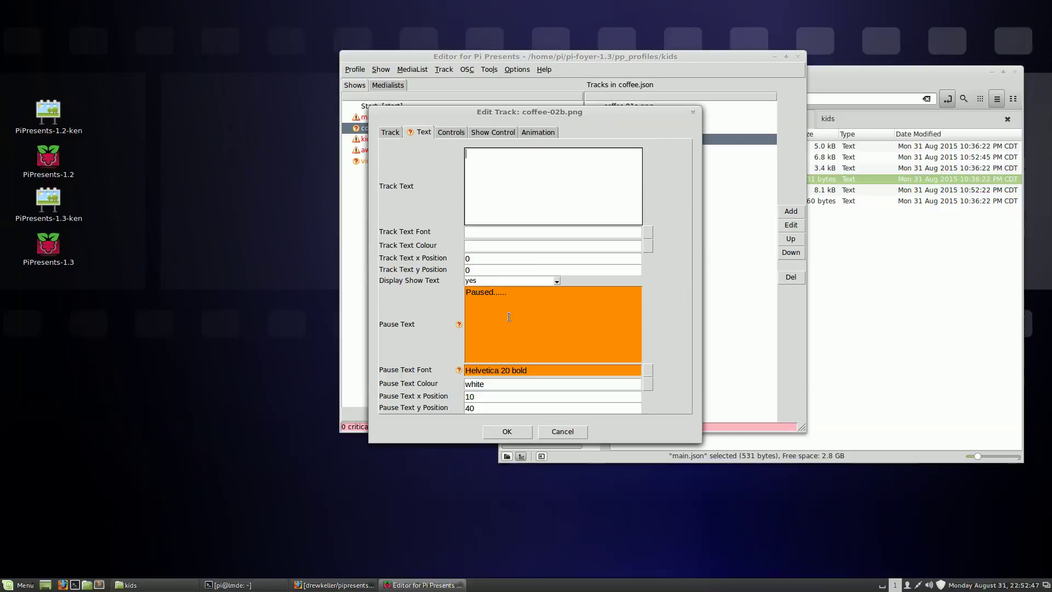
pyautogui.doubleClick(484, 370)
pyautogui.hotkey('ctrl', 'v')
pyautogui.click(506, 431)
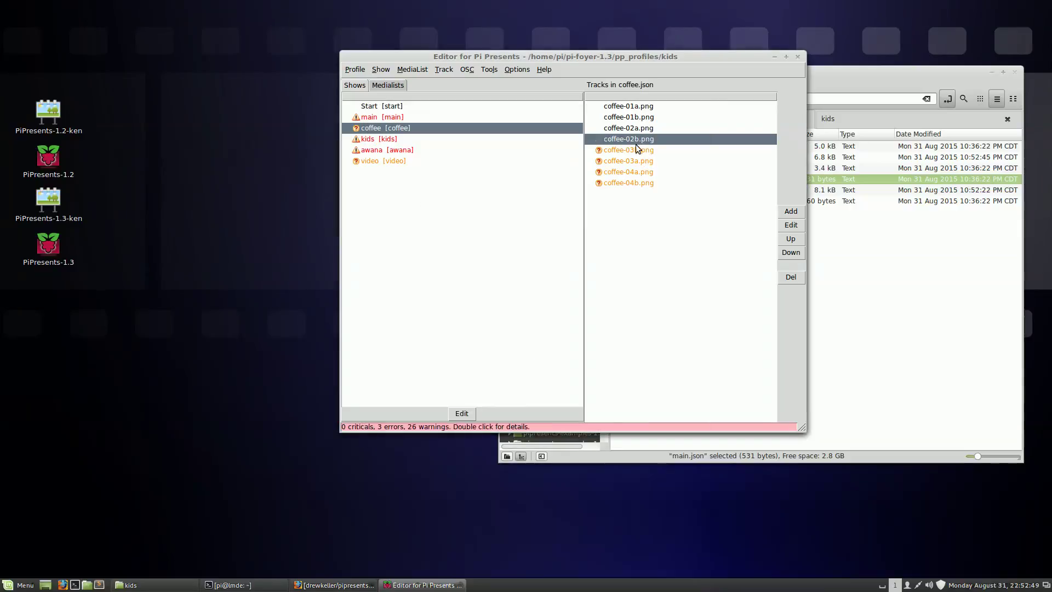
# Set Pause Text Font to Liberation Sans for tracks coffee-03b.png and coffee-03a.png.
pyautogui.doubleClick(634, 149)
pyautogui.click(423, 132)
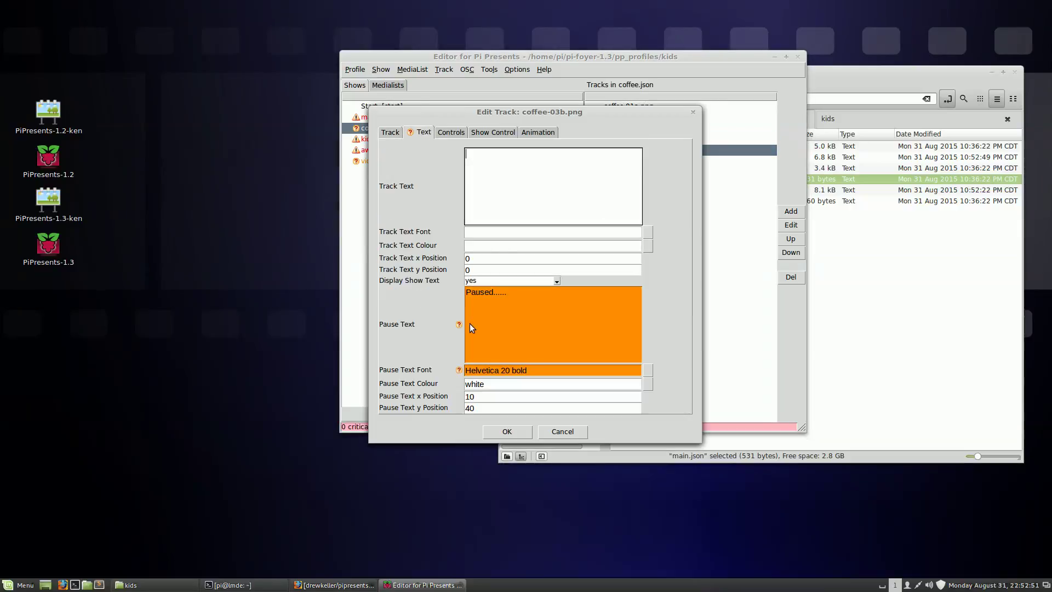
pyautogui.doubleClick(484, 370)
pyautogui.write('Liberation Sans')
pyautogui.click(511, 433)
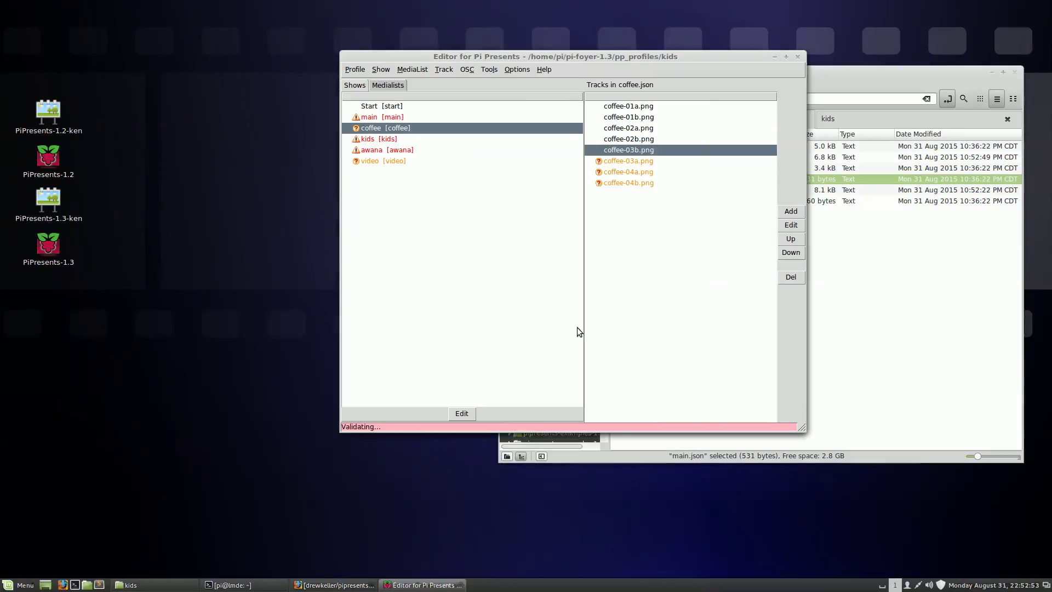
pyautogui.doubleClick(627, 160)
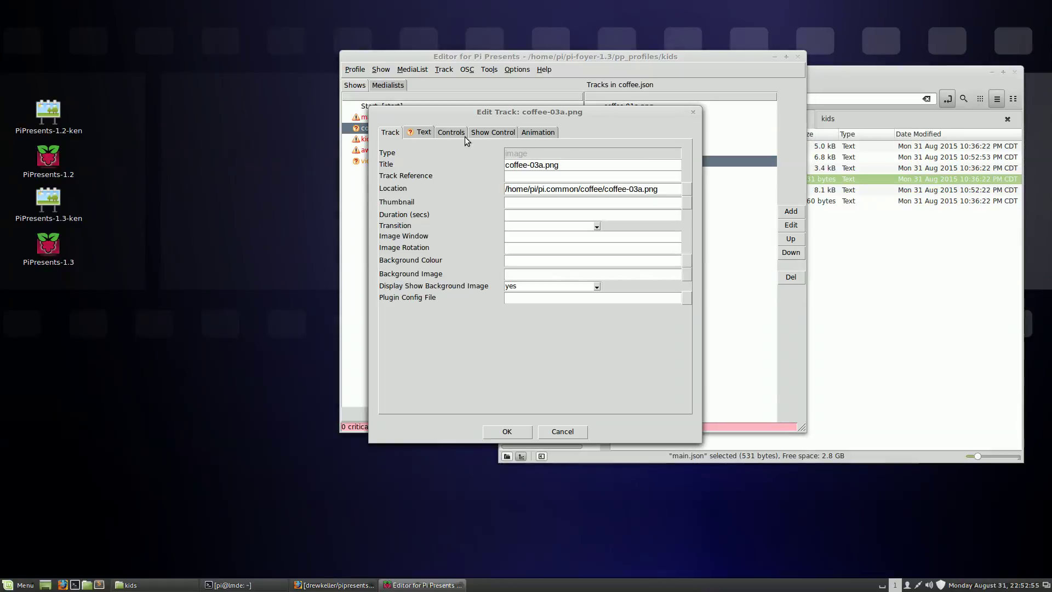
pyautogui.click(423, 132)
pyautogui.doubleClick(484, 370)
pyautogui.write('Liberation Sans')
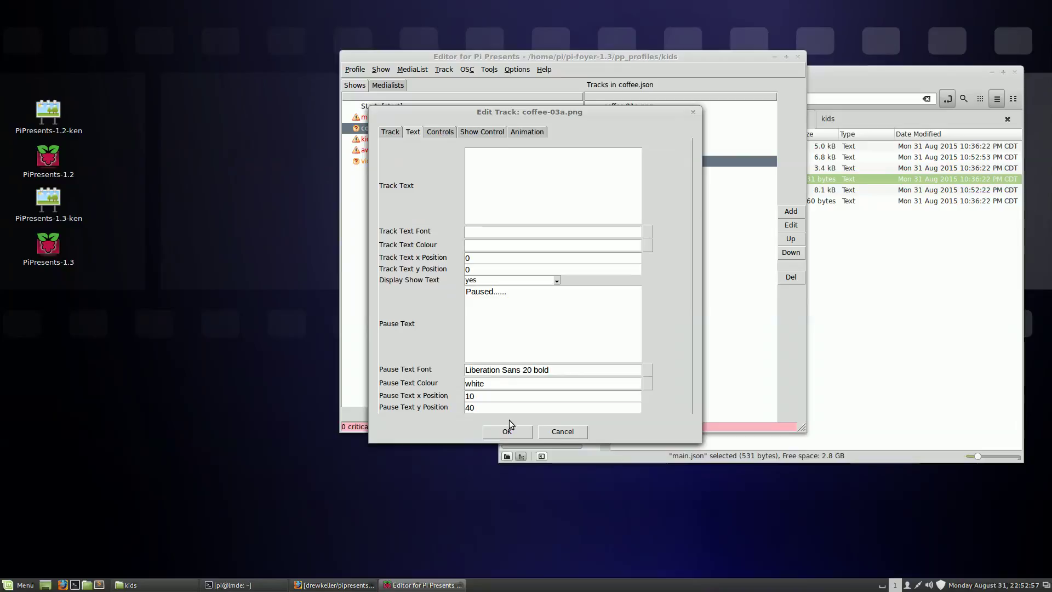
pyautogui.click(509, 430)
# Set Pause Text Font to Liberation Sans for tracks coffee-04a.png and coffee-04b.png.
pyautogui.doubleClick(620, 172)
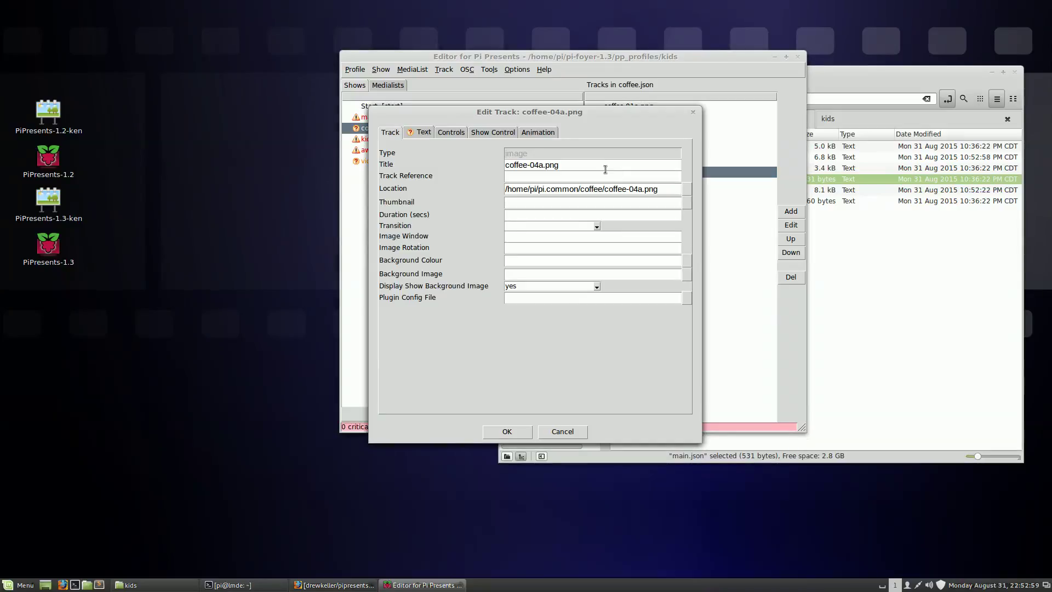
pyautogui.click(408, 133)
pyautogui.doubleClick(482, 369)
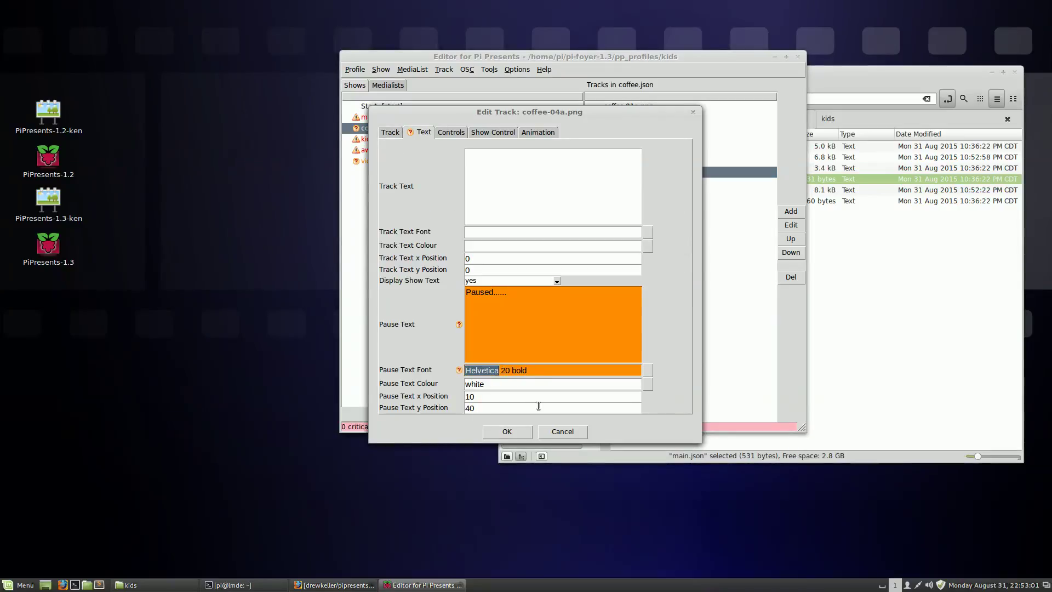
pyautogui.write('Liberation Sans')
pyautogui.click(507, 431)
pyautogui.click(638, 184)
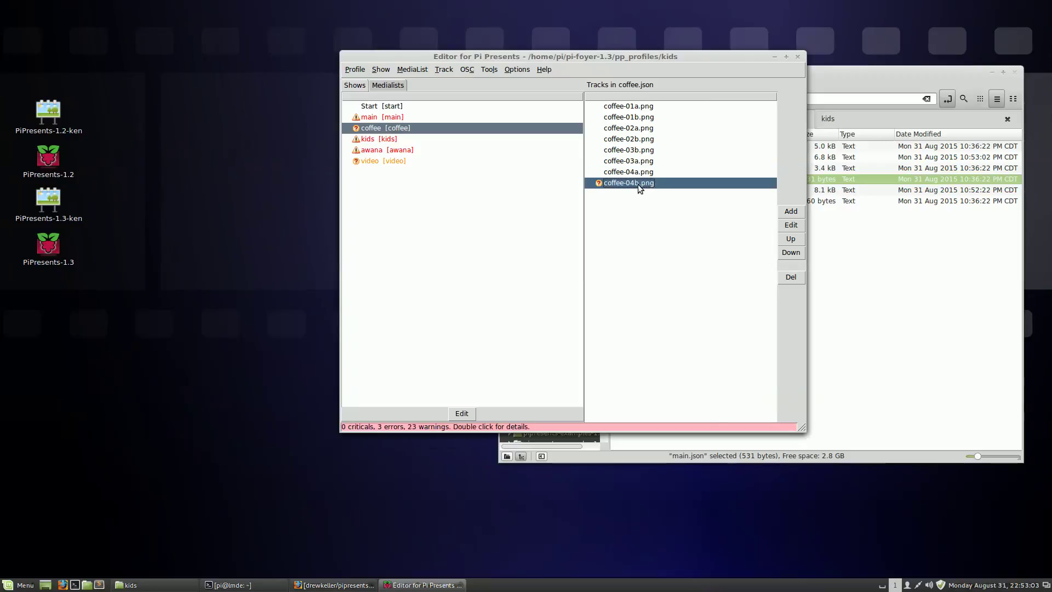
pyautogui.doubleClick(638, 184)
pyautogui.click(418, 132)
pyautogui.doubleClick(493, 371)
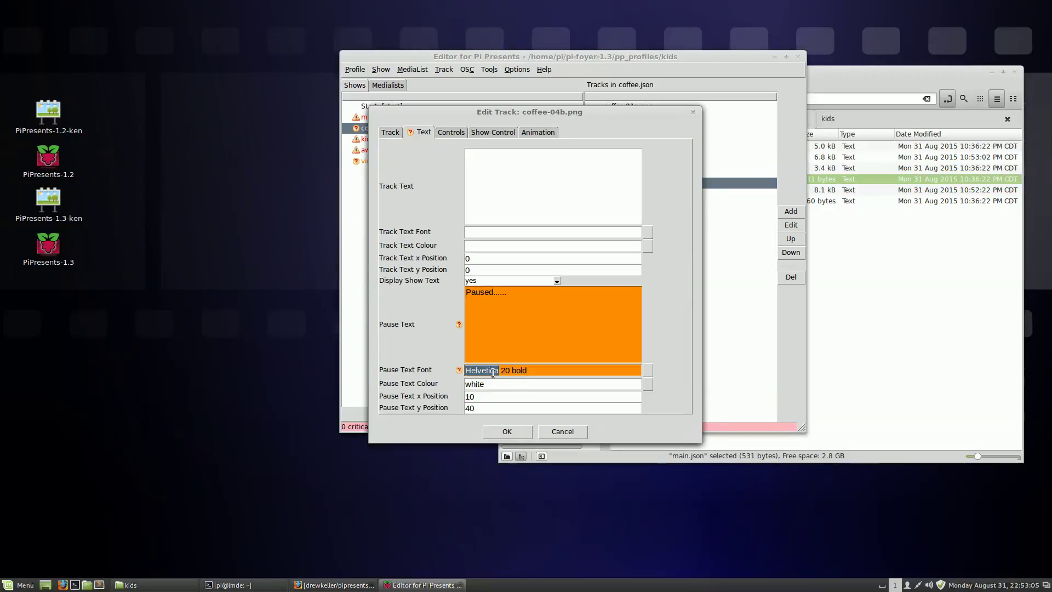
pyautogui.write('Liberation Sans')
# Confirm the font change on coffee-04b.png and return to the coffee track list.
pyautogui.click(512, 431)
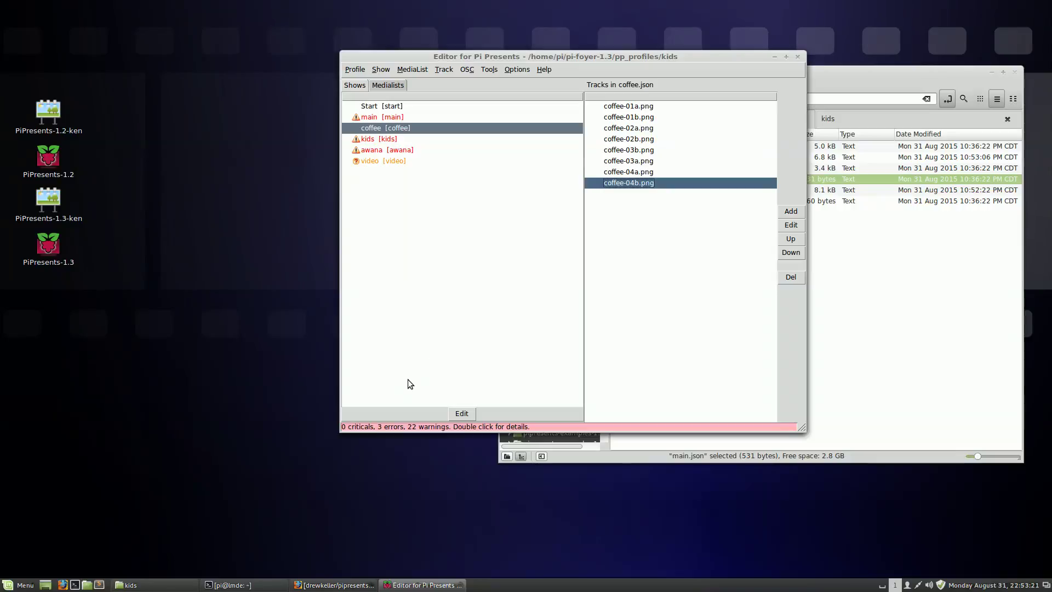
# Open the kids profile's validation report, enlarge it over the editor and expand PROFILE.
pyautogui.doubleClick(439, 425)
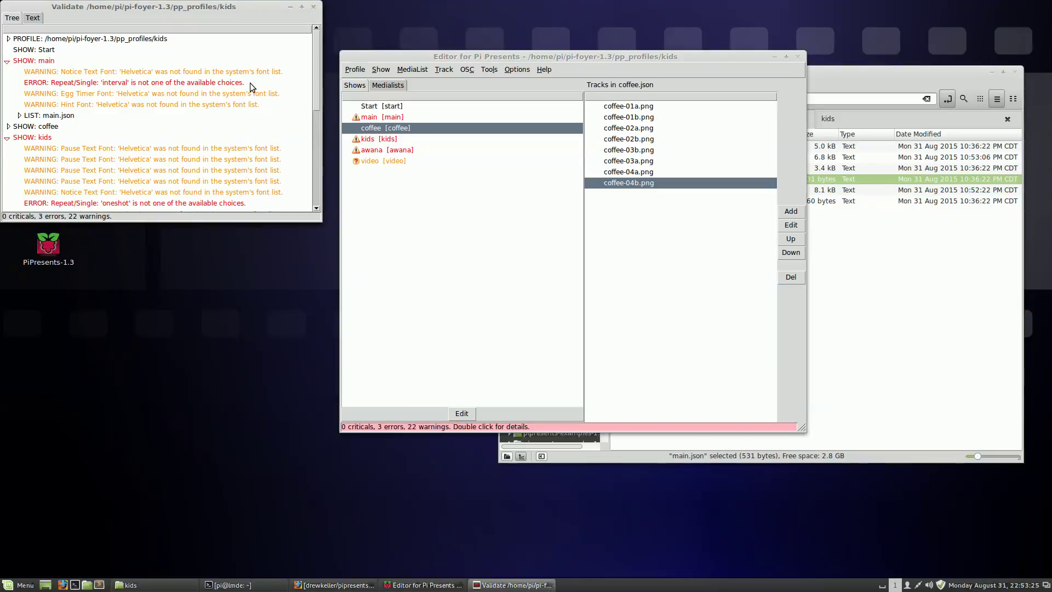
pyautogui.moveTo(186, 9); pyautogui.dragTo(422, 33)
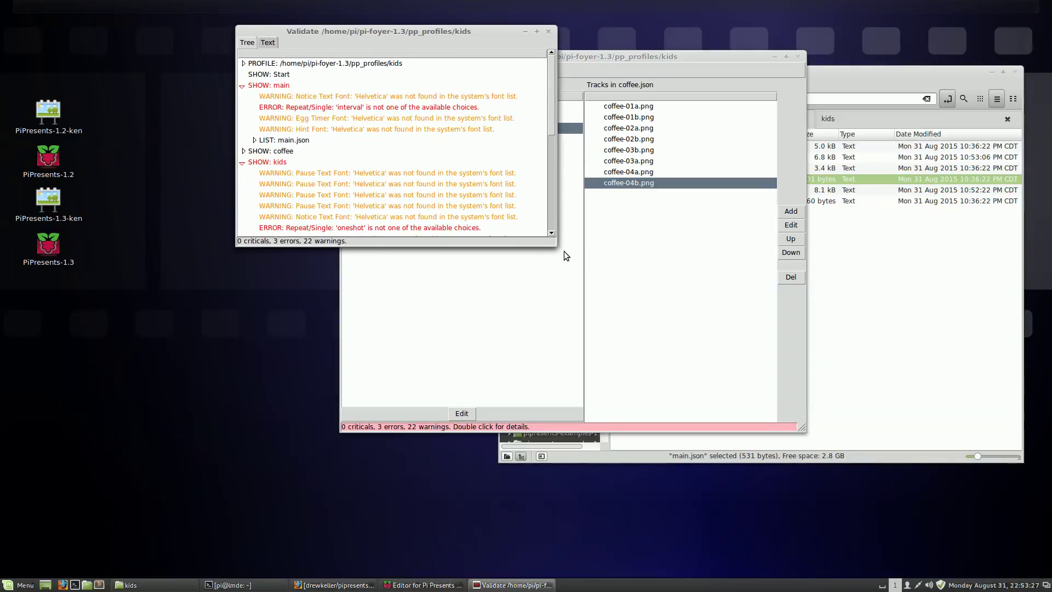
pyautogui.moveTo(555, 245); pyautogui.dragTo(743, 517)
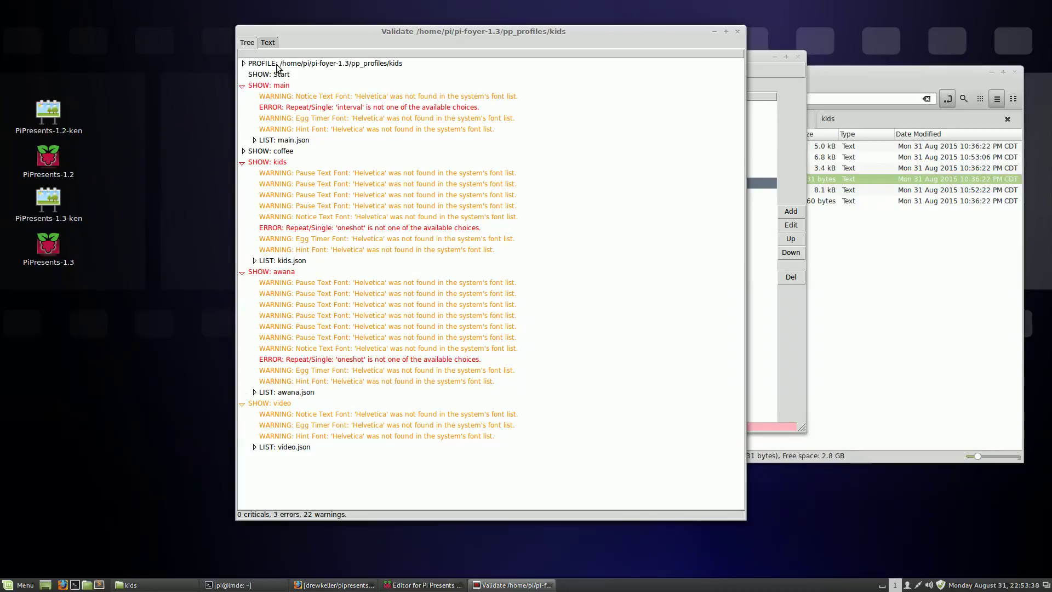
pyautogui.click(244, 64)
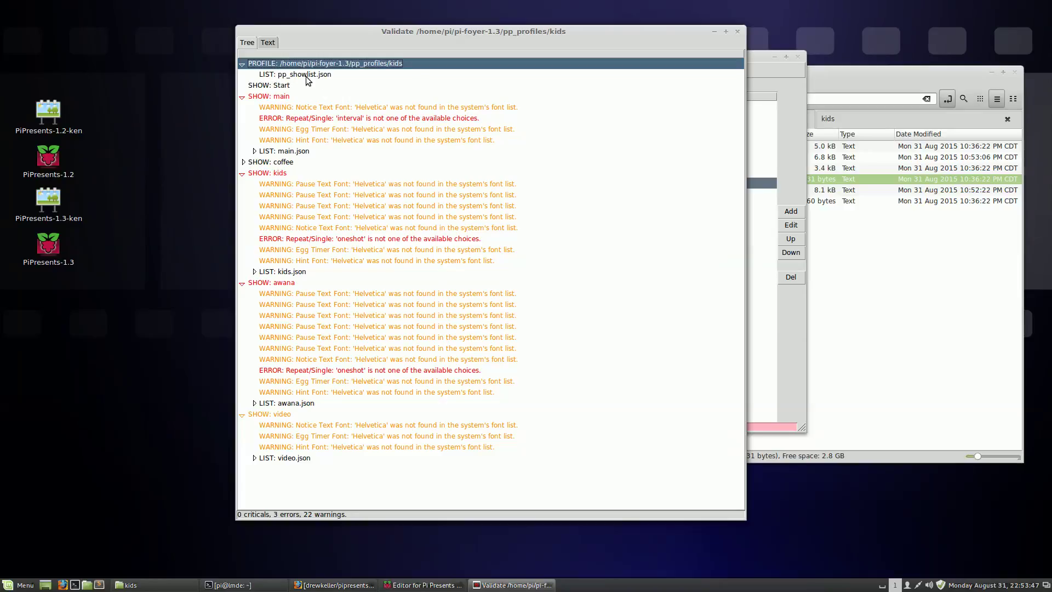
# Glance at the editor's Medialists and Shows lists, then return to the validation window.
pyautogui.click(773, 85)
pyautogui.click(383, 85)
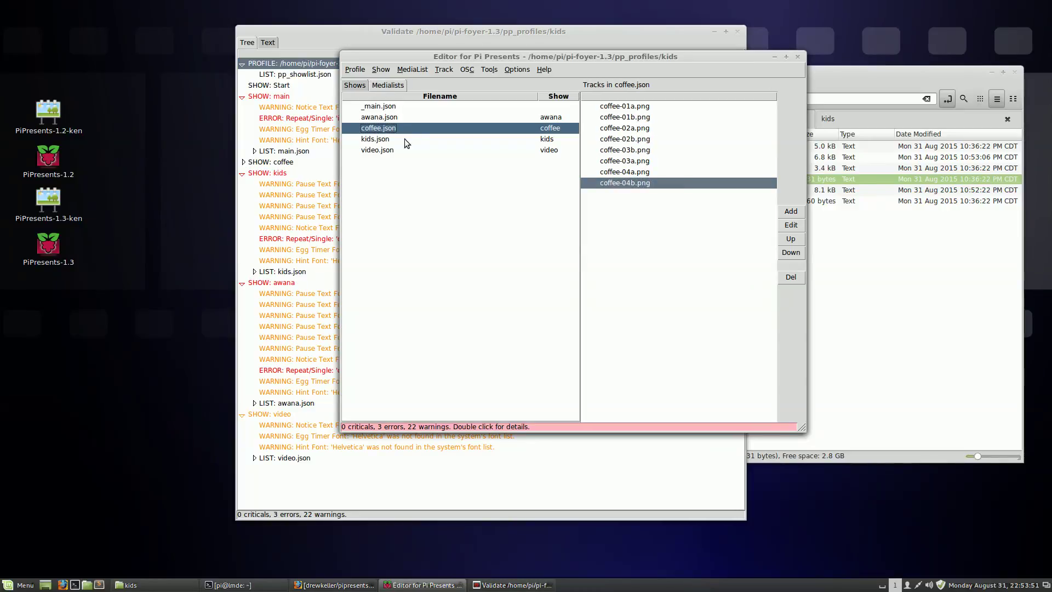
pyautogui.click(366, 86)
pyautogui.click(338, 34)
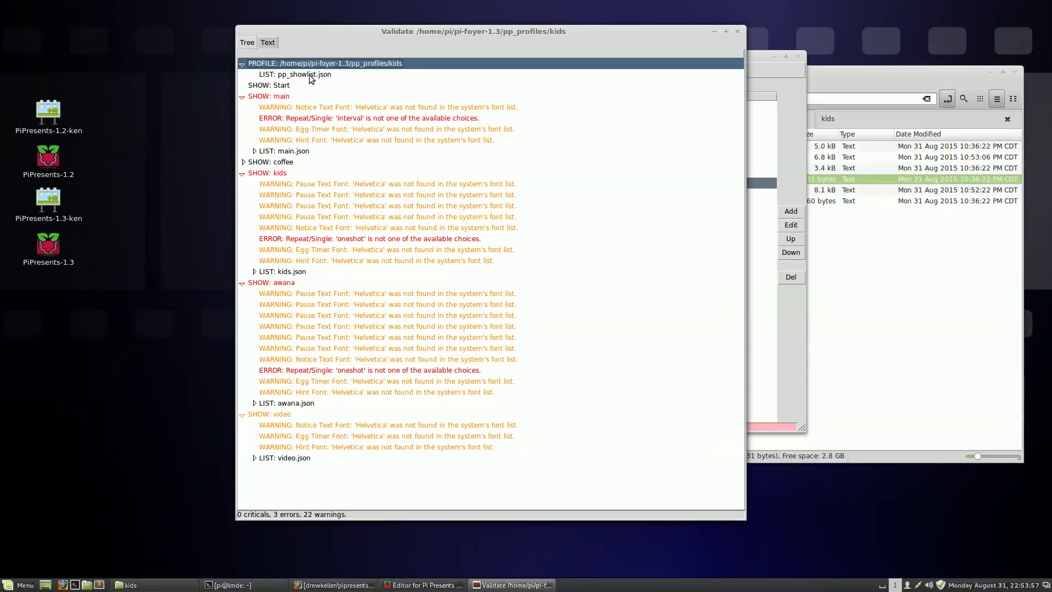
# Collapse the PROFILE row and the main, kids, awana and video show rows.
pyautogui.click(243, 66)
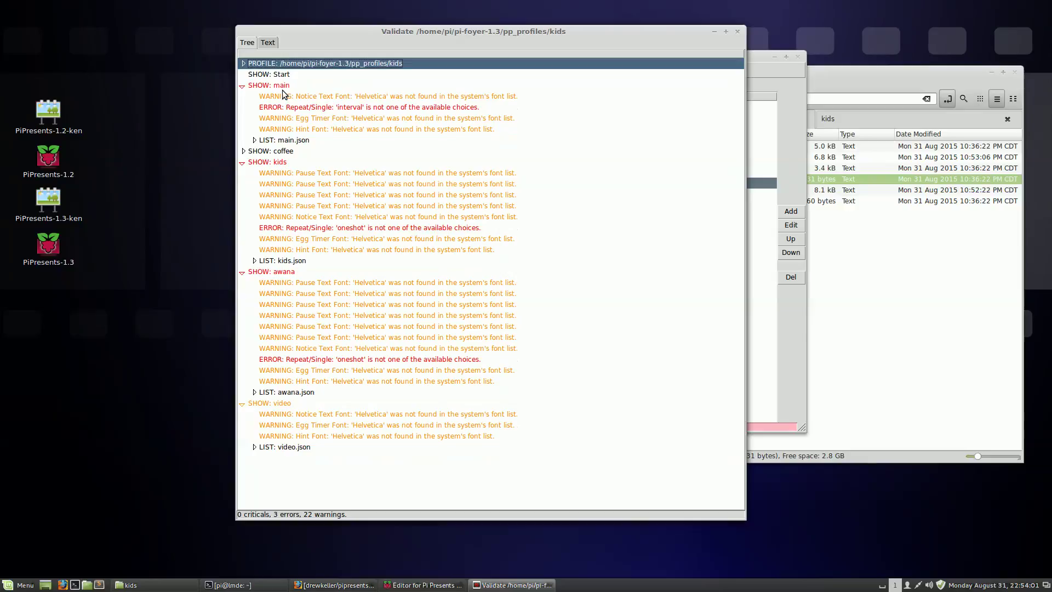
pyautogui.click(241, 87)
pyautogui.click(242, 107)
pyautogui.click(242, 119)
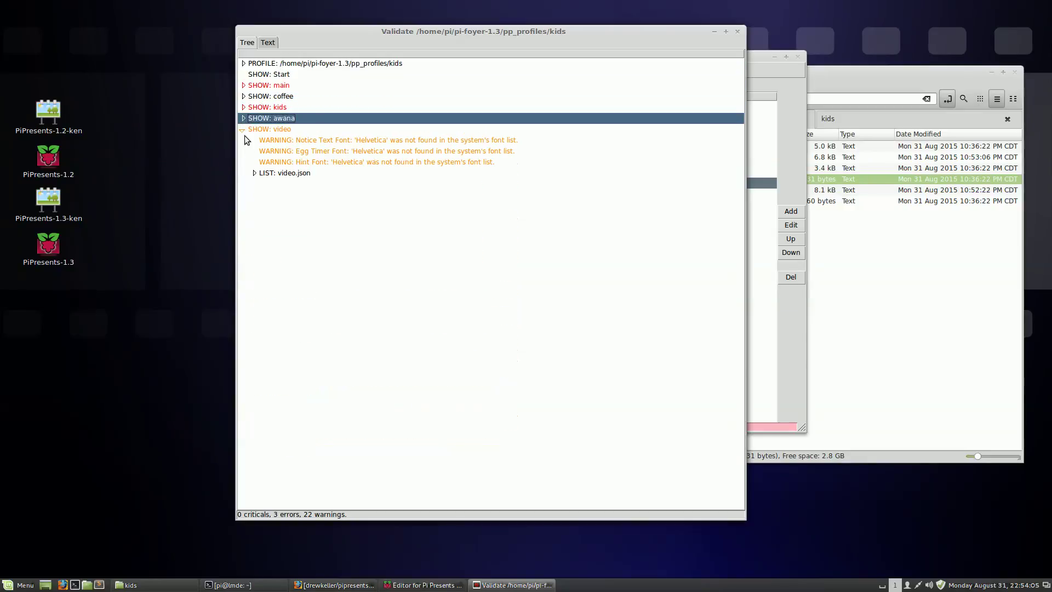
pyautogui.click(242, 131)
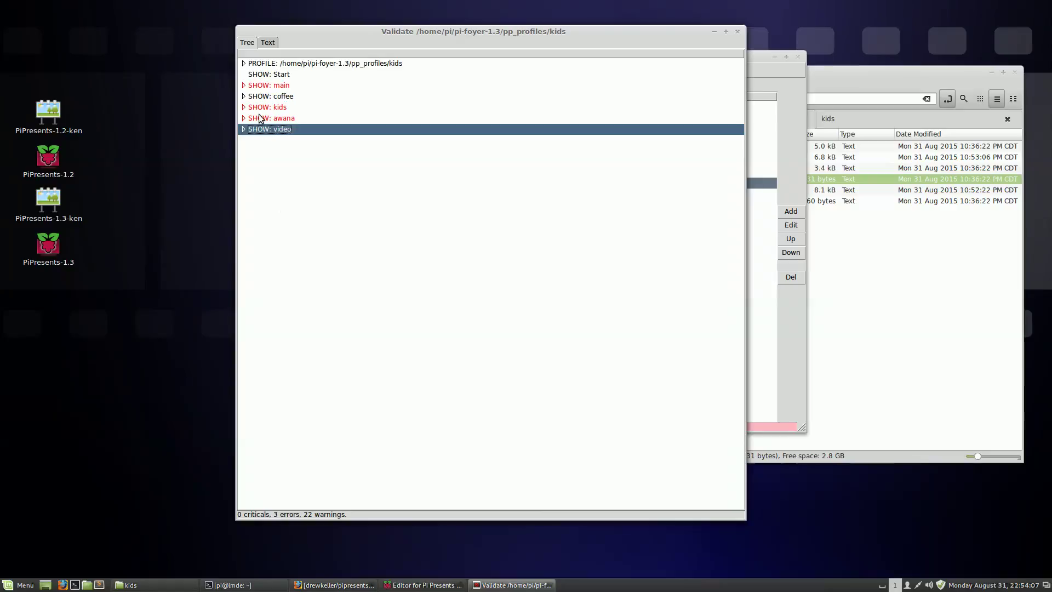
# Expand SHOW: main, LIST: main.json, and the kids, awana and video shows' problems.
pyautogui.click(243, 86)
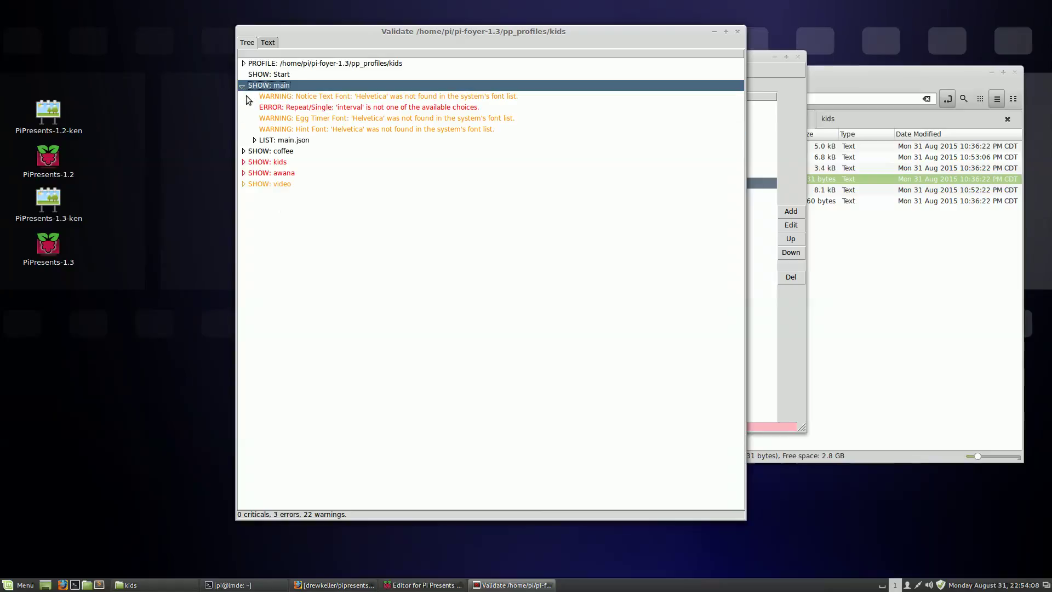
pyautogui.click(254, 140)
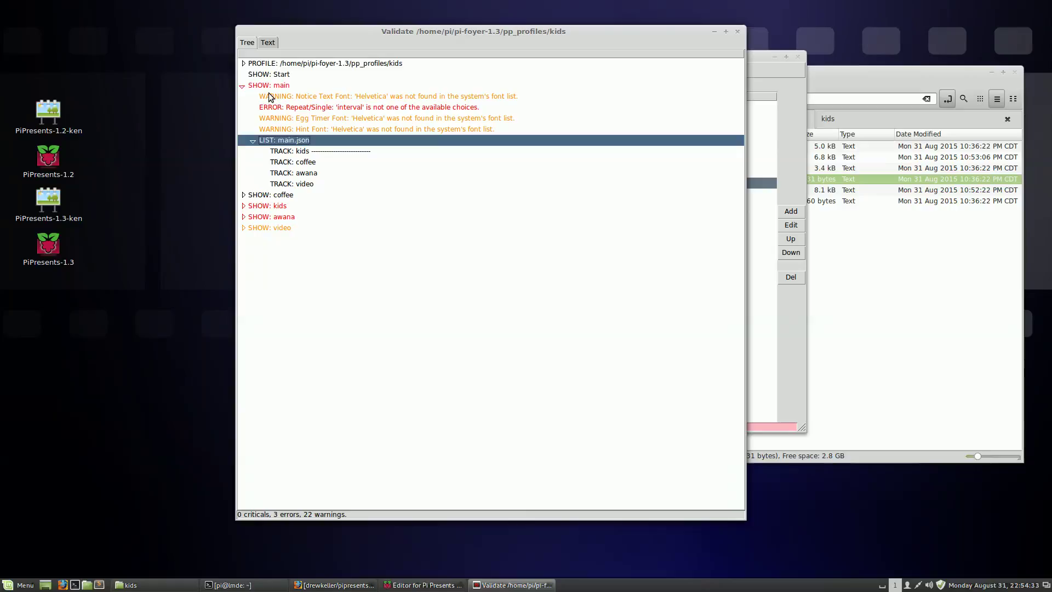
pyautogui.click(243, 206)
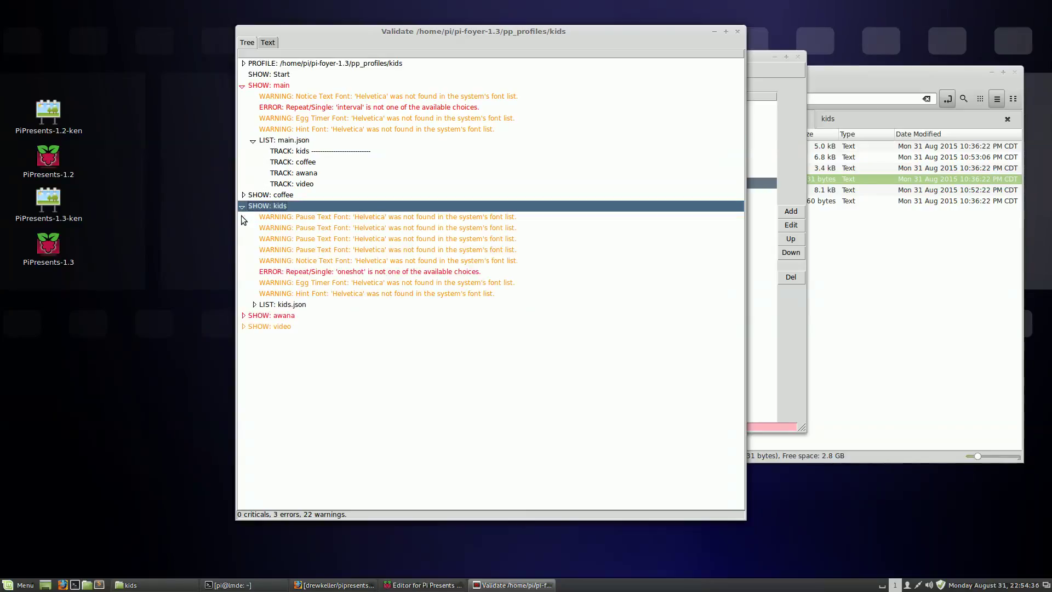
pyautogui.click(242, 315)
pyautogui.click(243, 447)
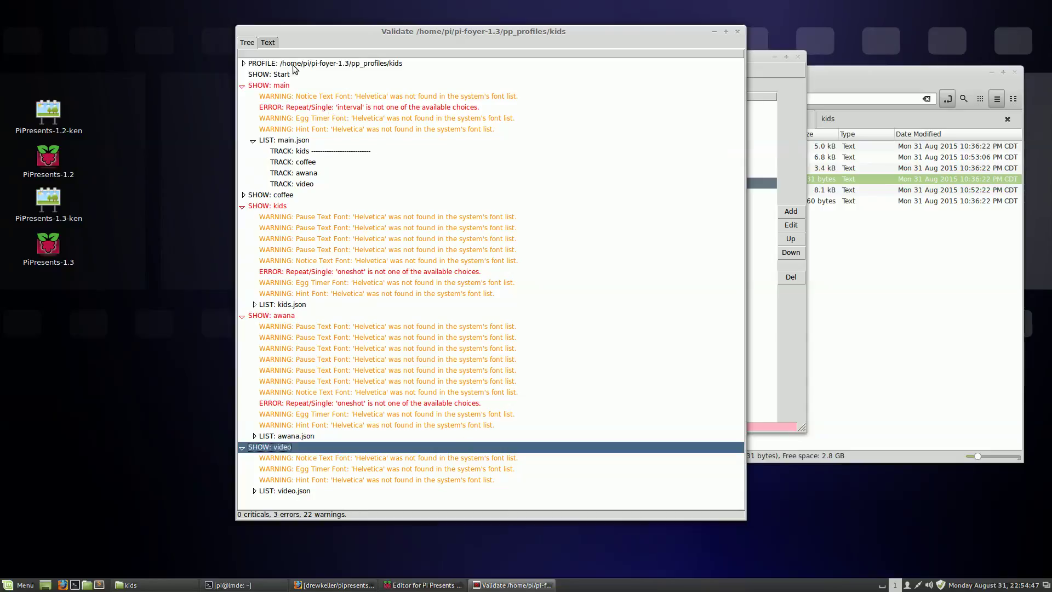
# Read the Text-view validation report down to the end and back, then close it.
pyautogui.click(273, 42)
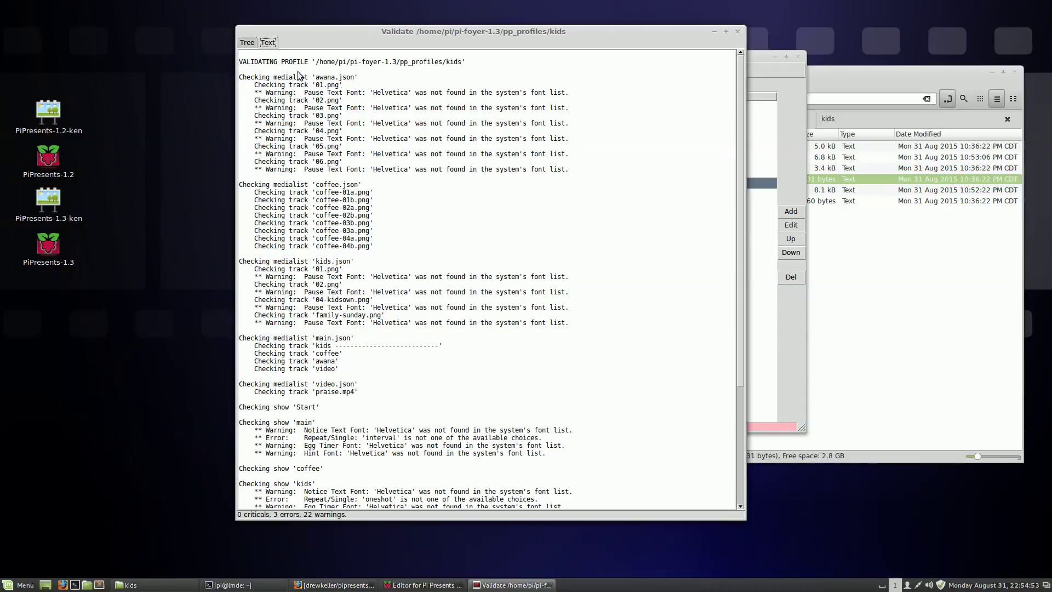
pyautogui.moveTo(738, 136); pyautogui.dragTo(736, 292)
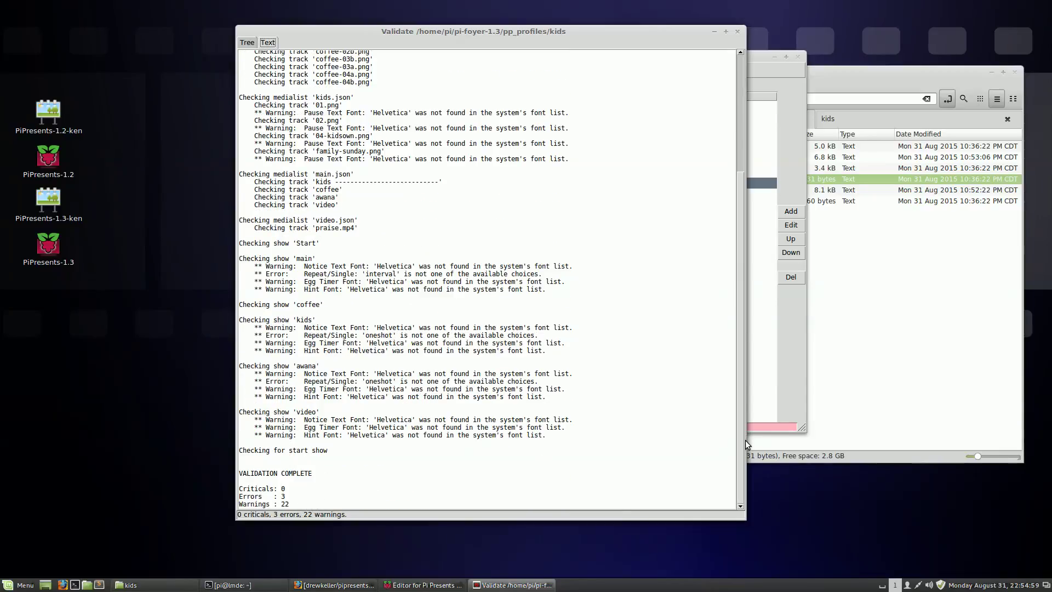
pyautogui.moveTo(739, 448); pyautogui.dragTo(748, 301)
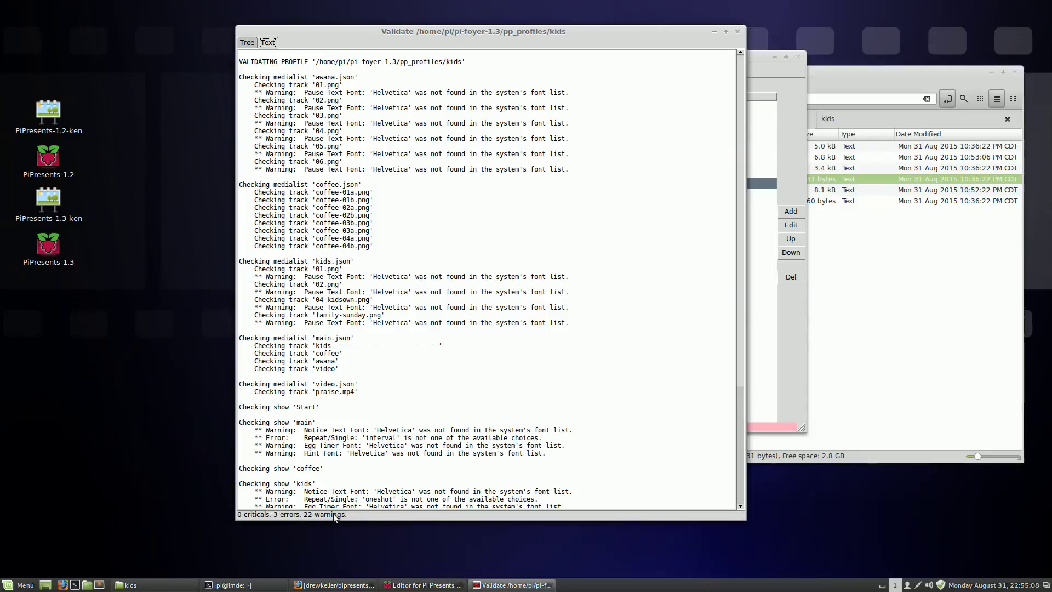
pyautogui.click(738, 32)
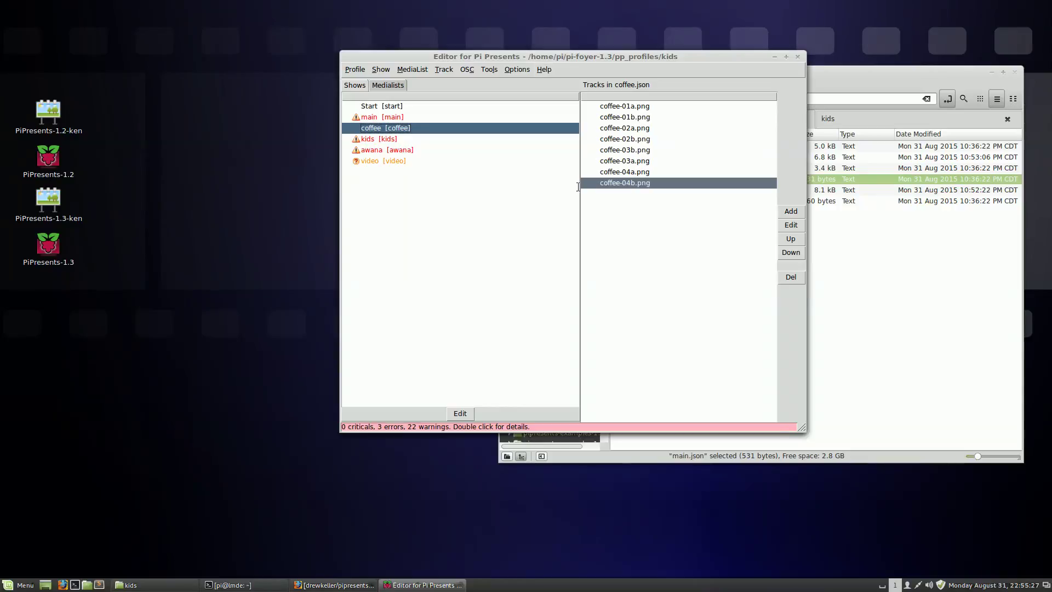
pyautogui.doubleClick(395, 129)
pyautogui.click(683, 132)
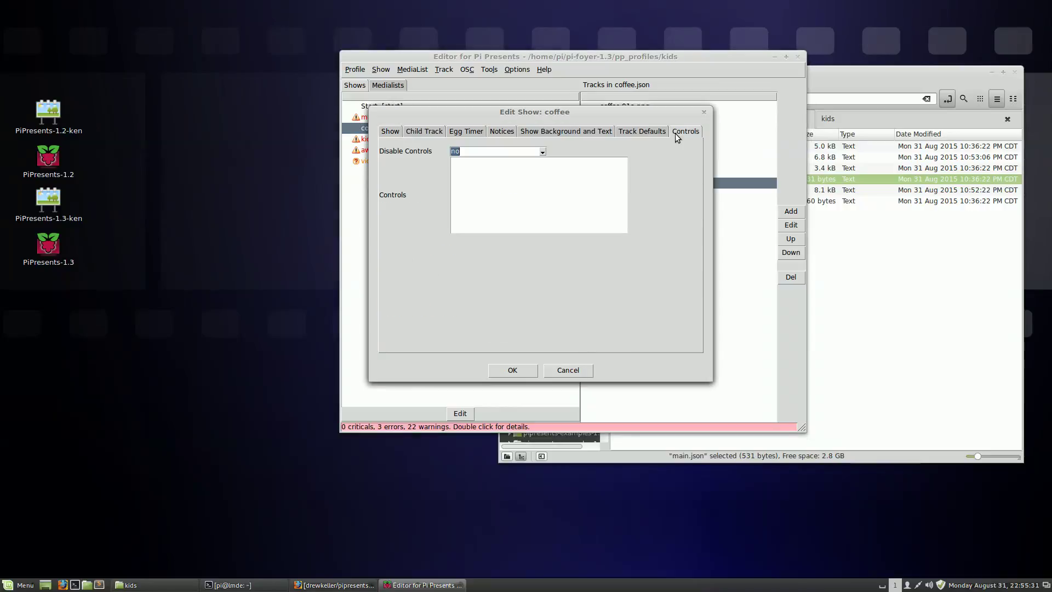
pyautogui.click(505, 195)
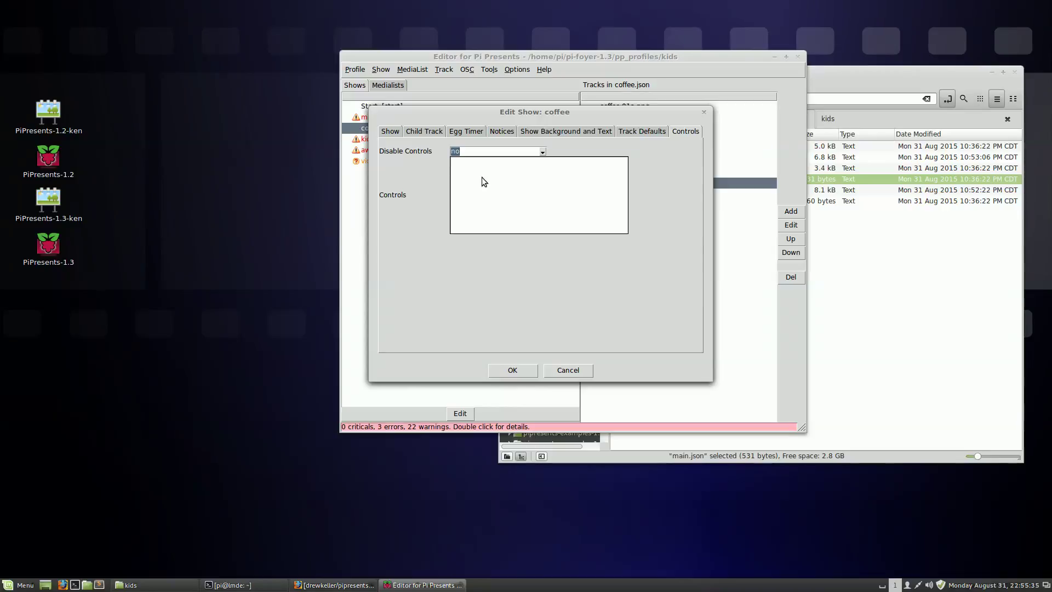
pyautogui.click(532, 111)
pyautogui.moveTo(531, 111); pyautogui.dragTo(558, 78)
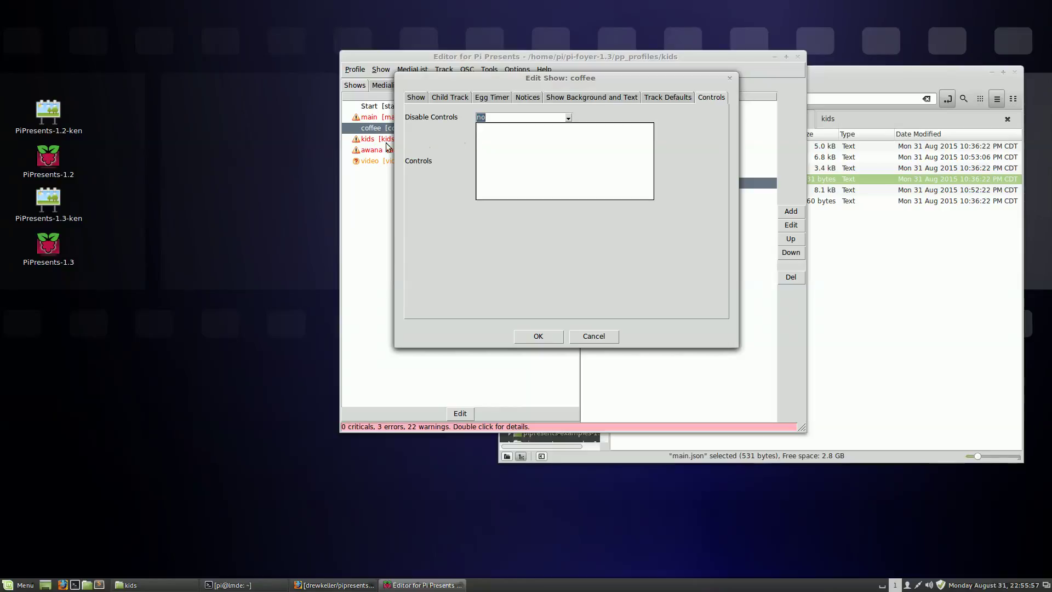
pyautogui.click(603, 336)
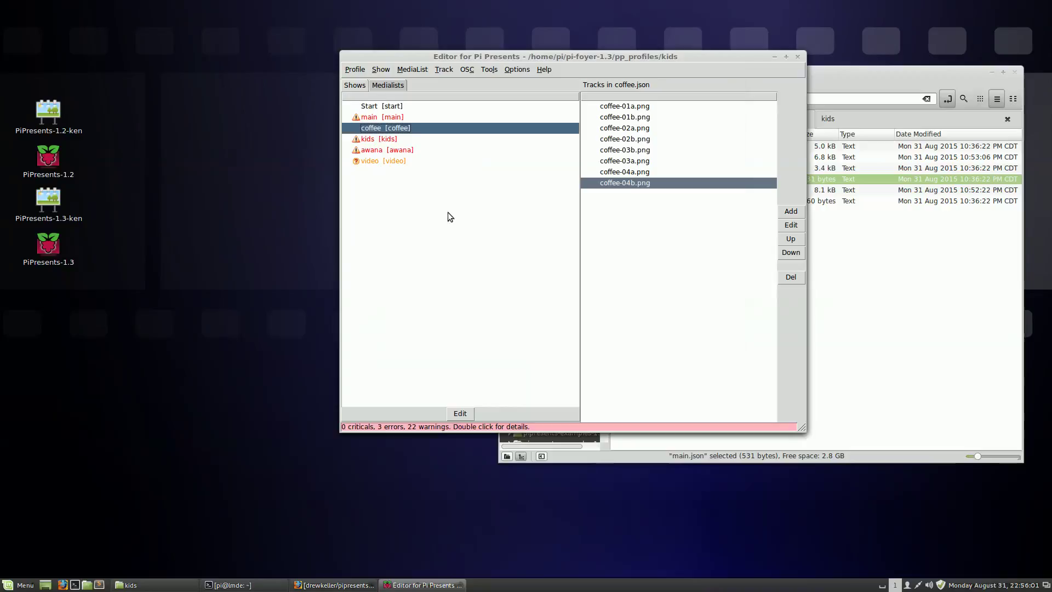
# Add a new Media Show named 'test' to the kids profile.
pyautogui.click(357, 70)
pyautogui.press('Escape')
pyautogui.rightClick(389, 183)
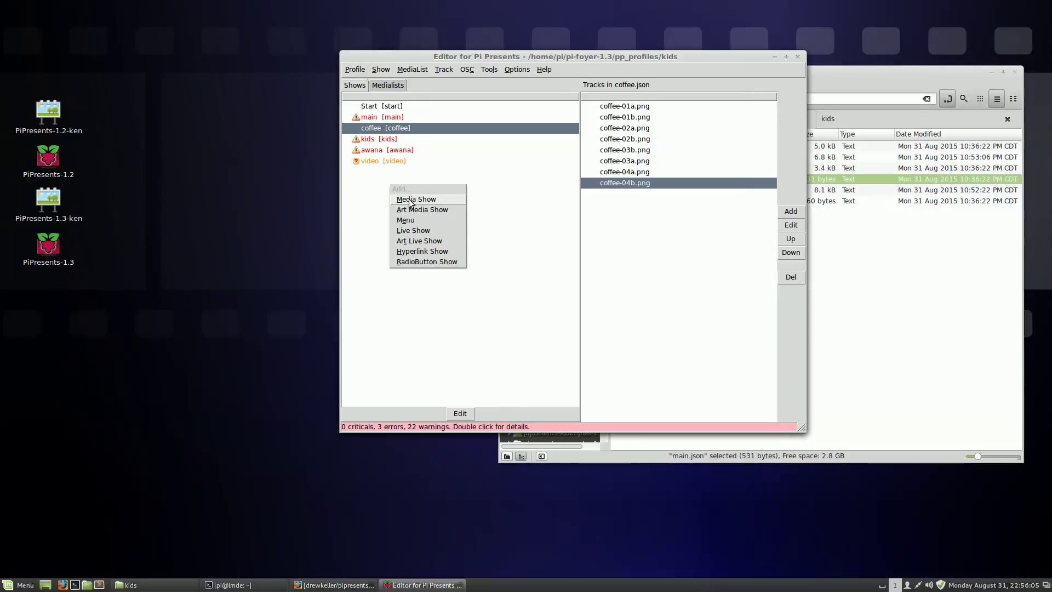
pyautogui.click(409, 199)
pyautogui.write('test')
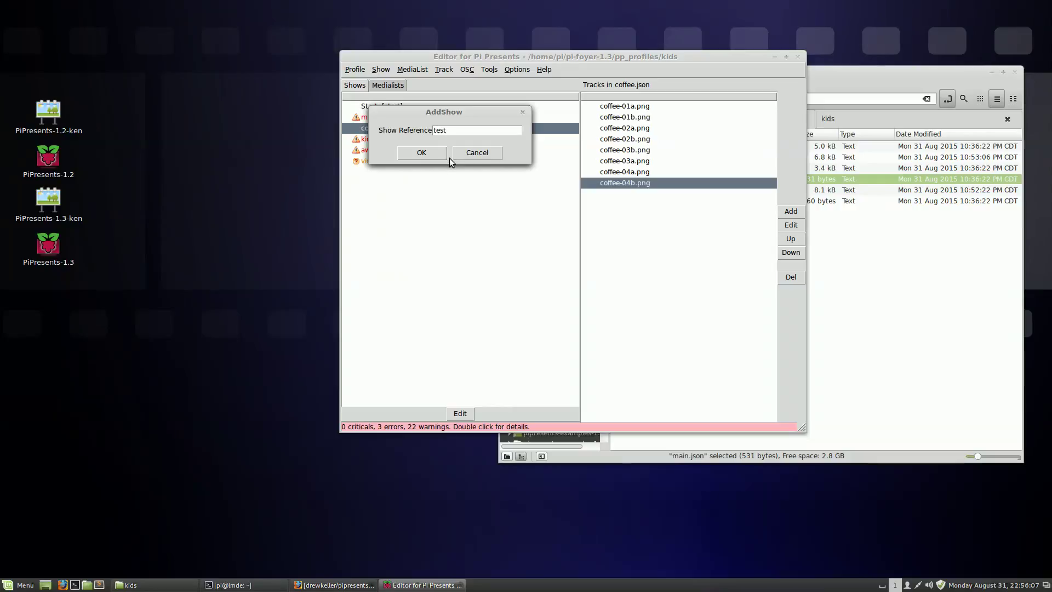
pyautogui.click(443, 157)
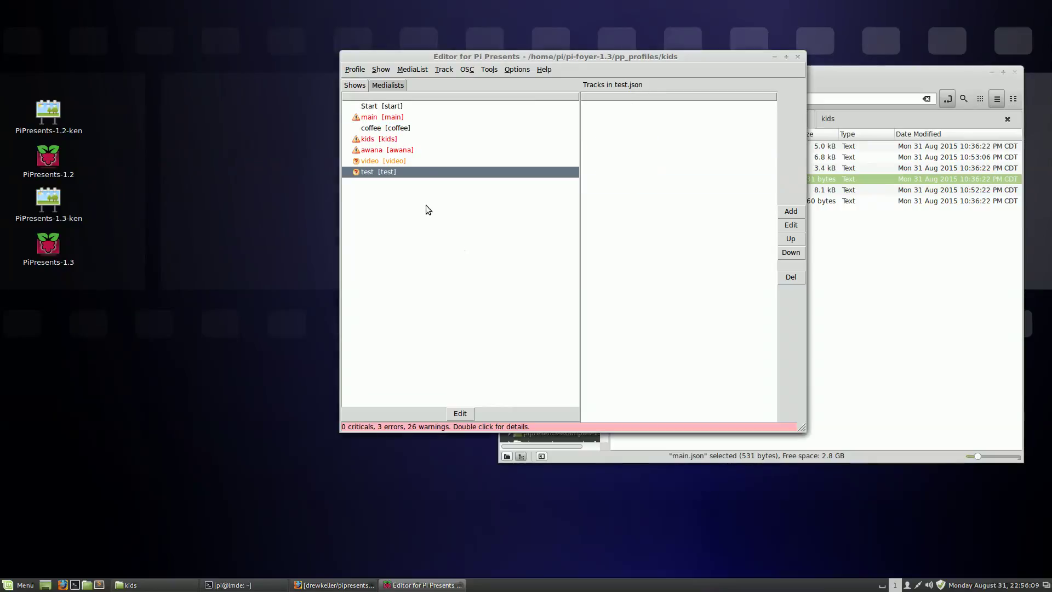
# Inspect the test show's five default control commands and close its settings unsaved.
pyautogui.doubleClick(391, 172)
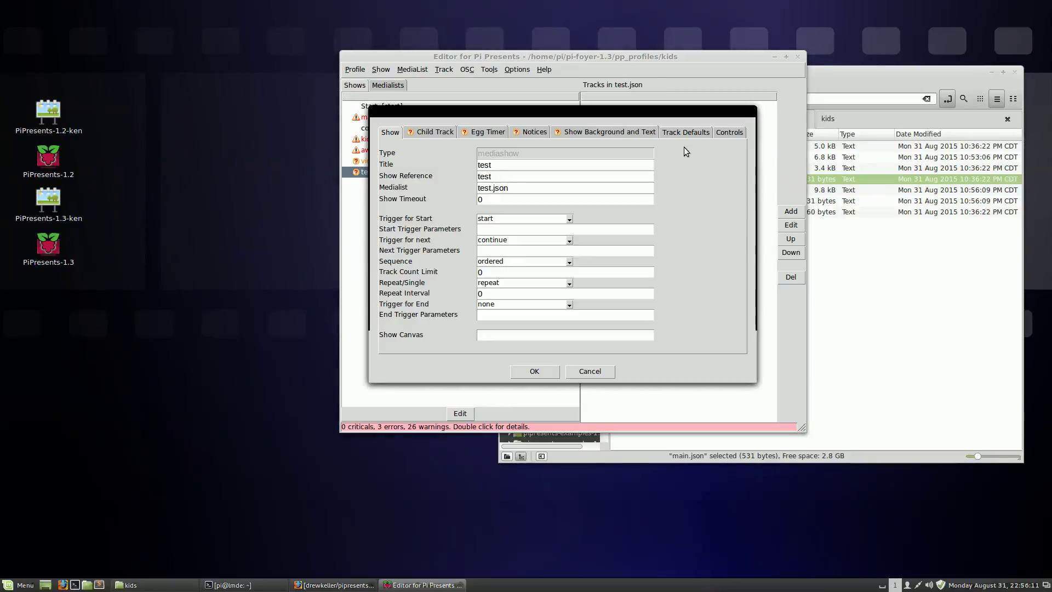
pyautogui.click(726, 133)
pyautogui.click(545, 208)
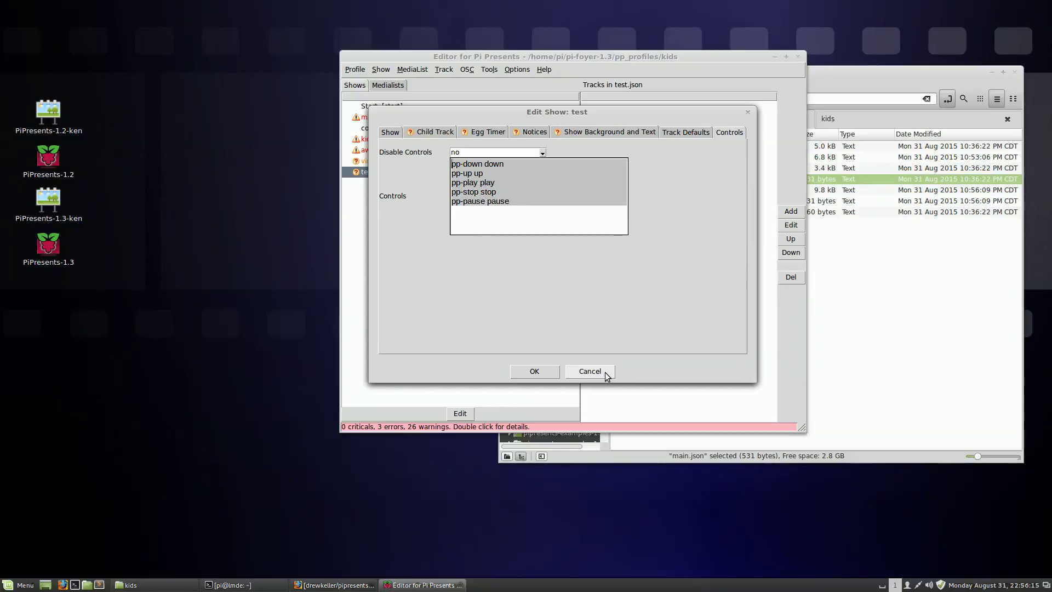
pyautogui.click(591, 372)
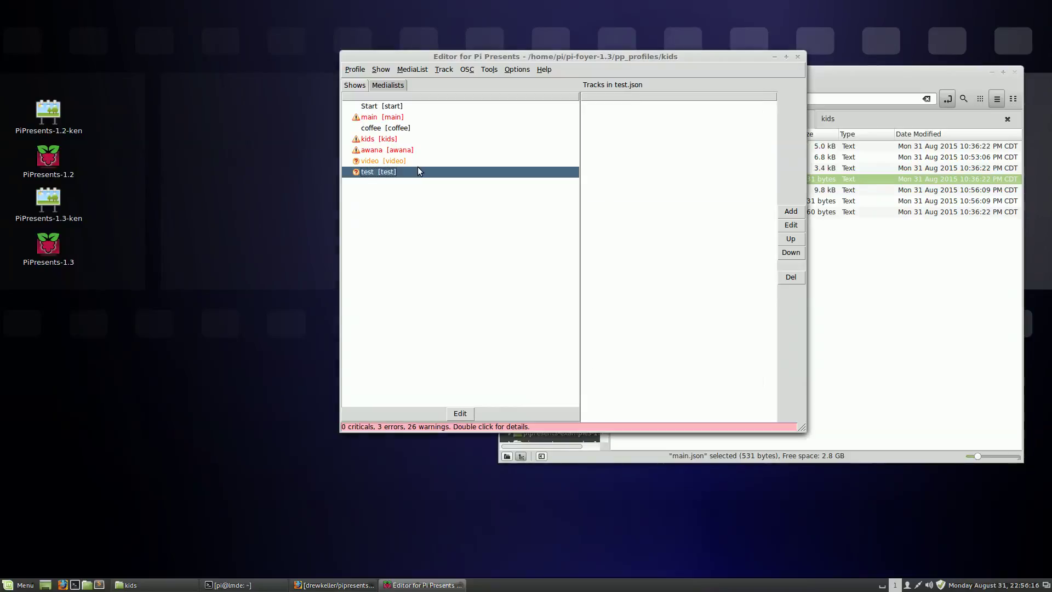
# Save the main show with controls pp-down, pp-up, pp-play, pp-stop and pp-pause.
pyautogui.click(384, 117)
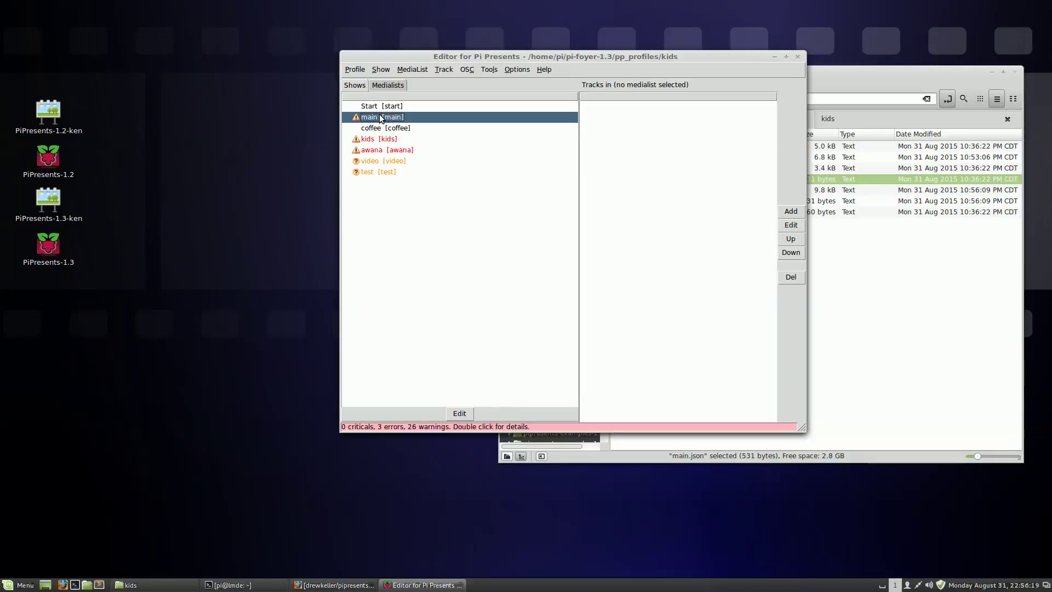
pyautogui.doubleClick(382, 117)
pyautogui.click(729, 132)
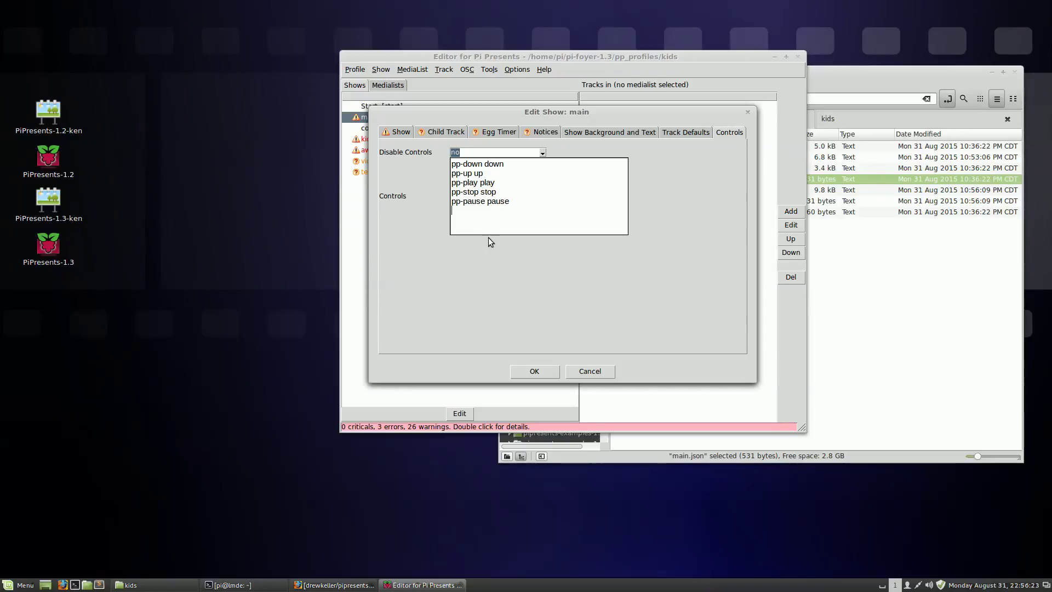
pyautogui.click(534, 370)
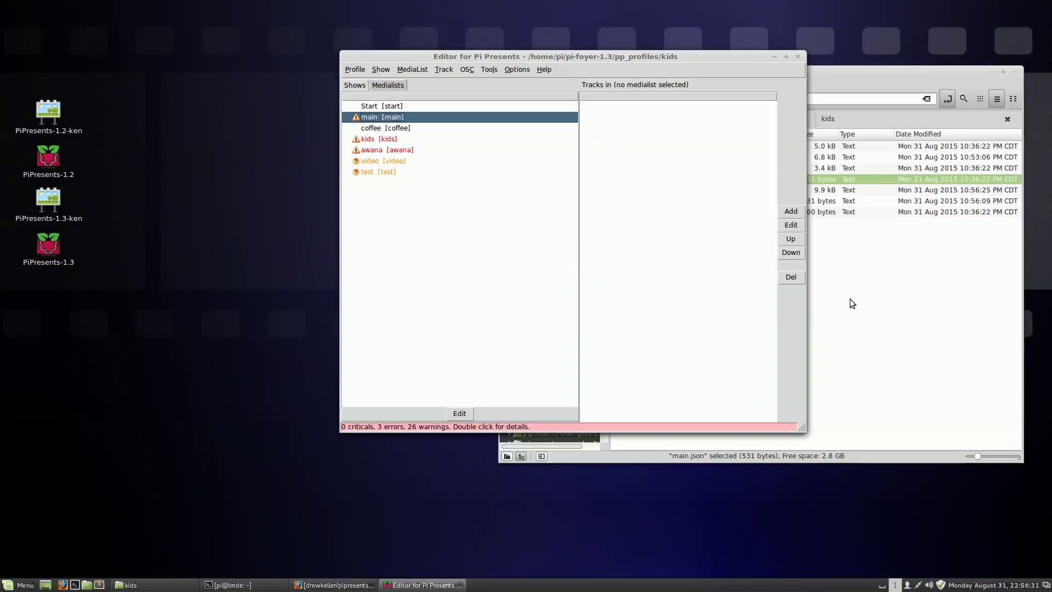
# Go up two folders to pi-foyer-1.3 and open keys.cfg in gedit.
pyautogui.click(934, 293)
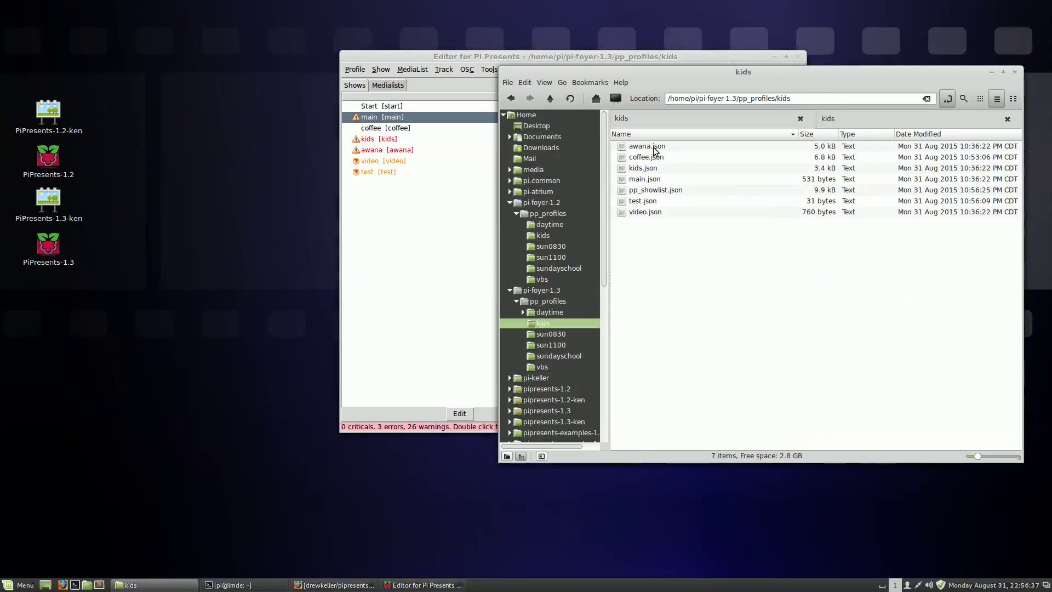
pyautogui.click(550, 100)
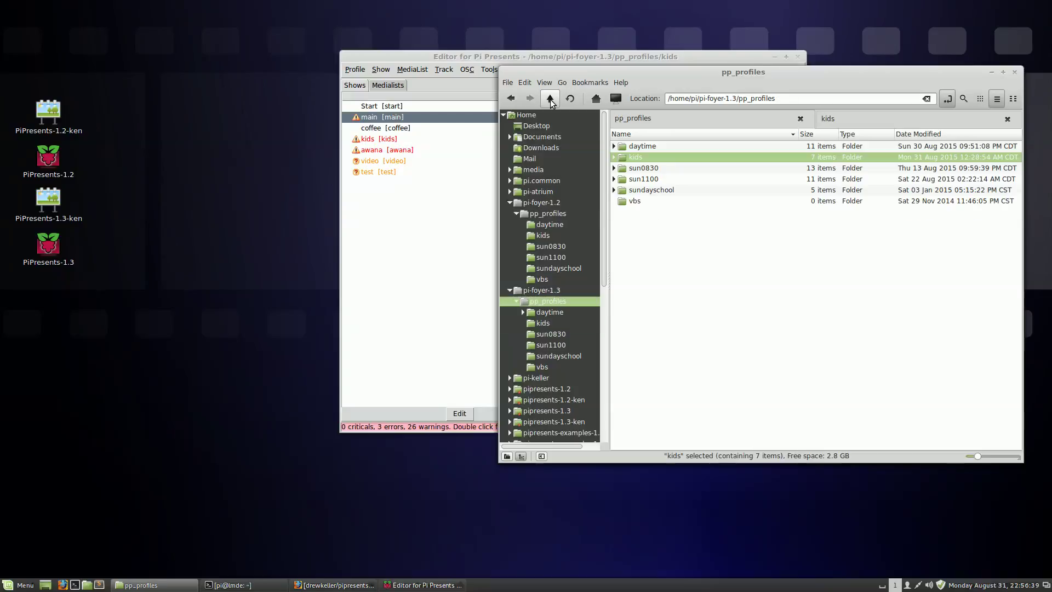
pyautogui.click(550, 99)
pyautogui.click(640, 181)
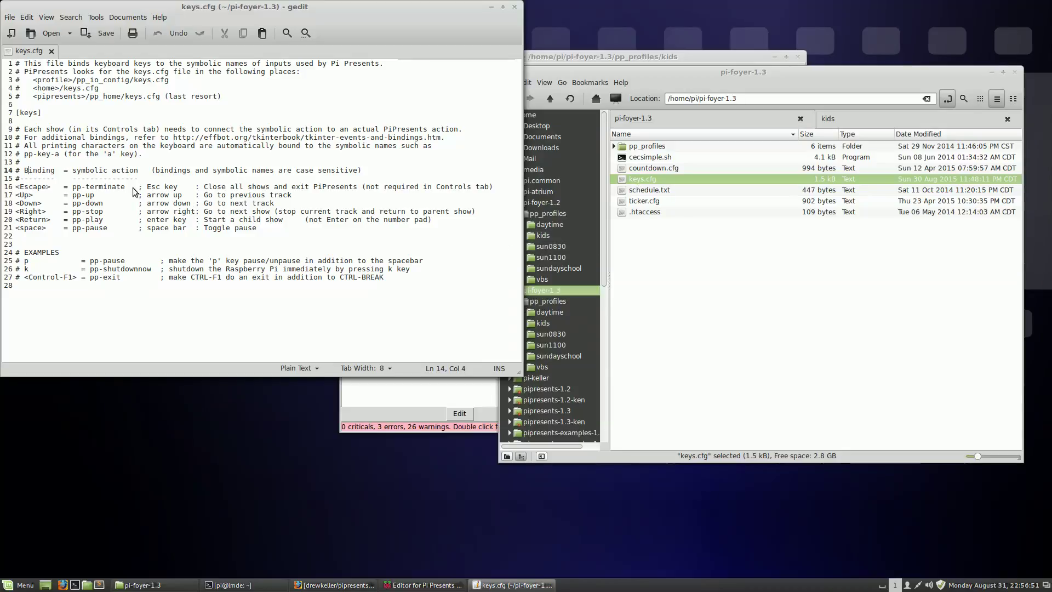
# Highlight 'terminate' and the arrow, Return and space bindings in keys.cfg, then return to the editor.
pyautogui.doubleClick(105, 187)
pyautogui.click(107, 195)
pyautogui.moveTo(16, 196); pyautogui.dragTo(276, 229)
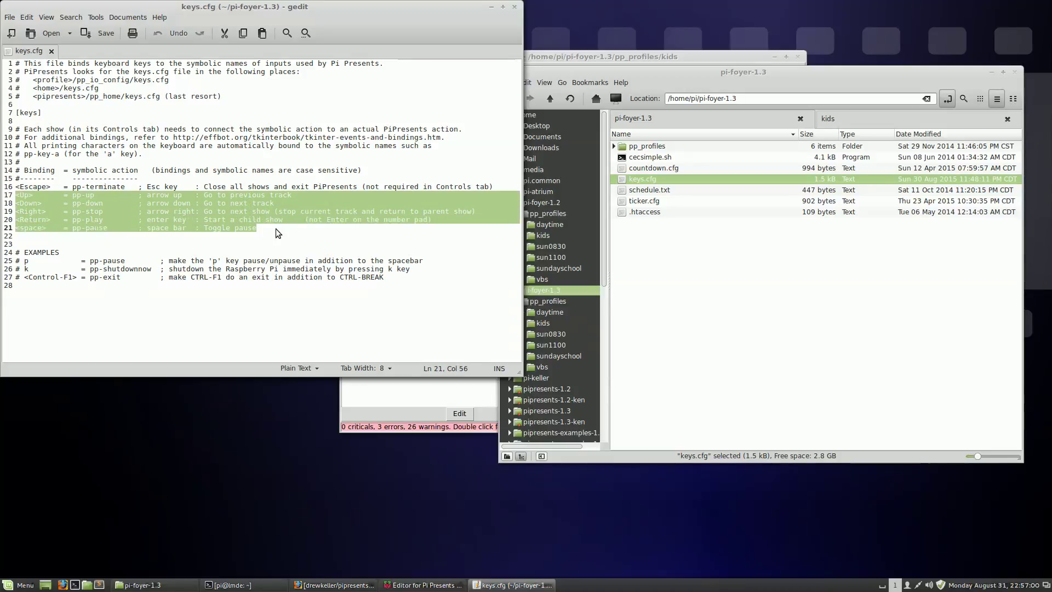
pyautogui.click(114, 199)
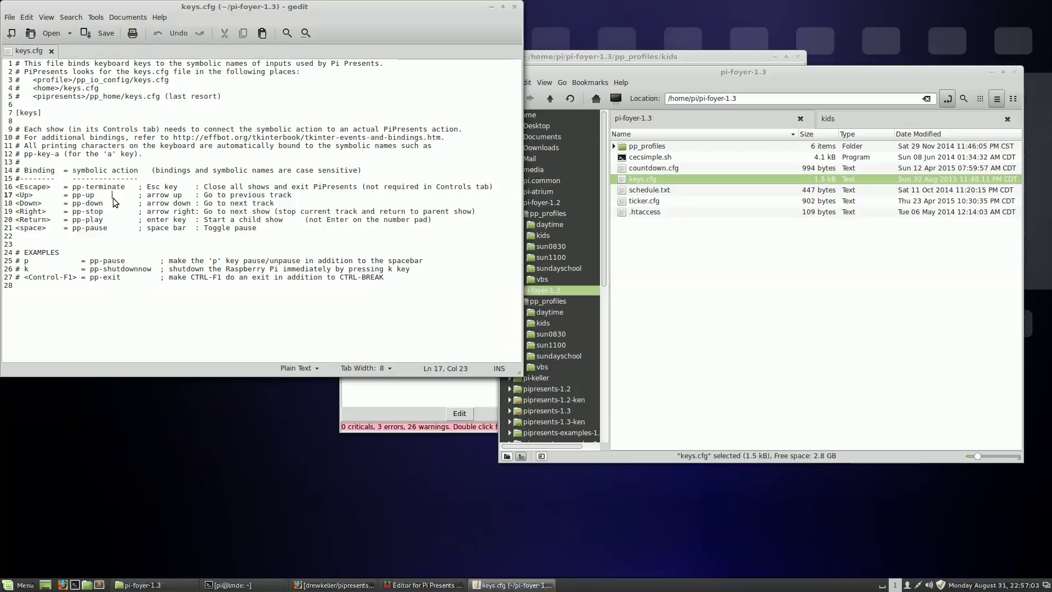
pyautogui.click(419, 431)
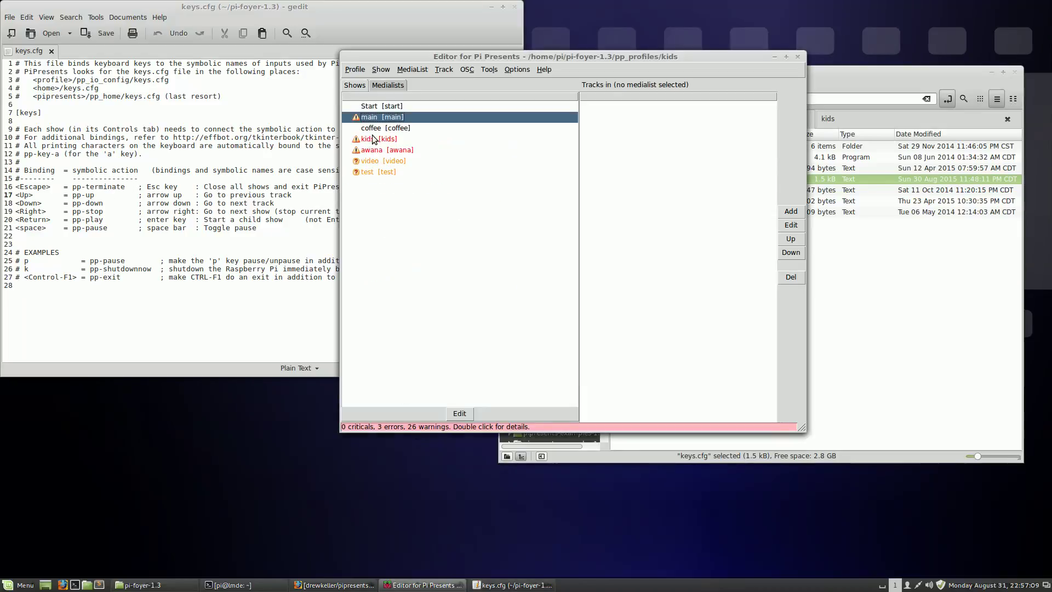
# Review the main show's controls list, cancel unchanged, then list coffee.json's eight tracks.
pyautogui.doubleClick(383, 117)
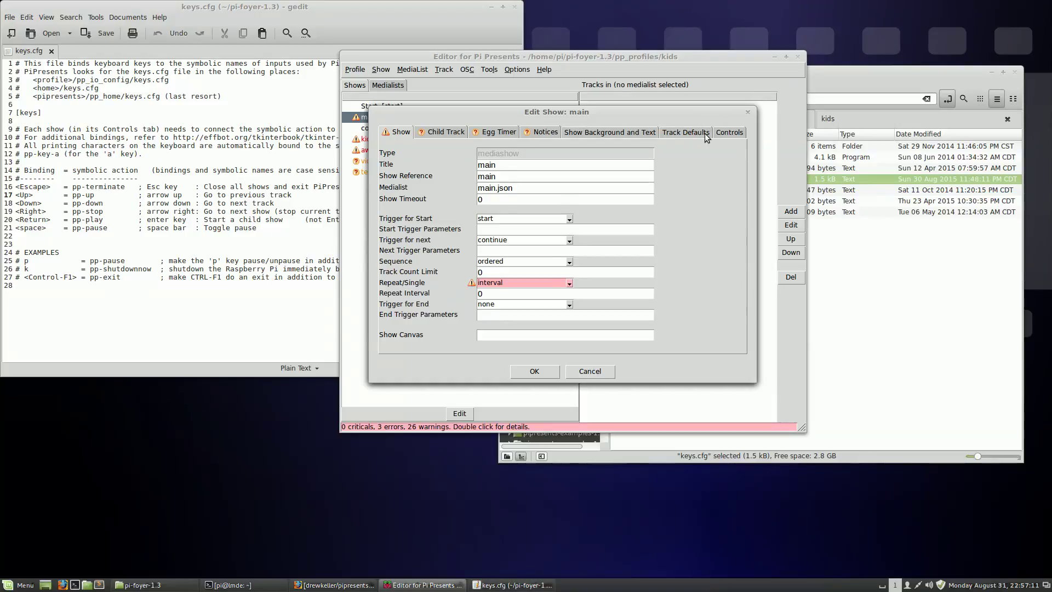
pyautogui.click(728, 132)
pyautogui.click(498, 225)
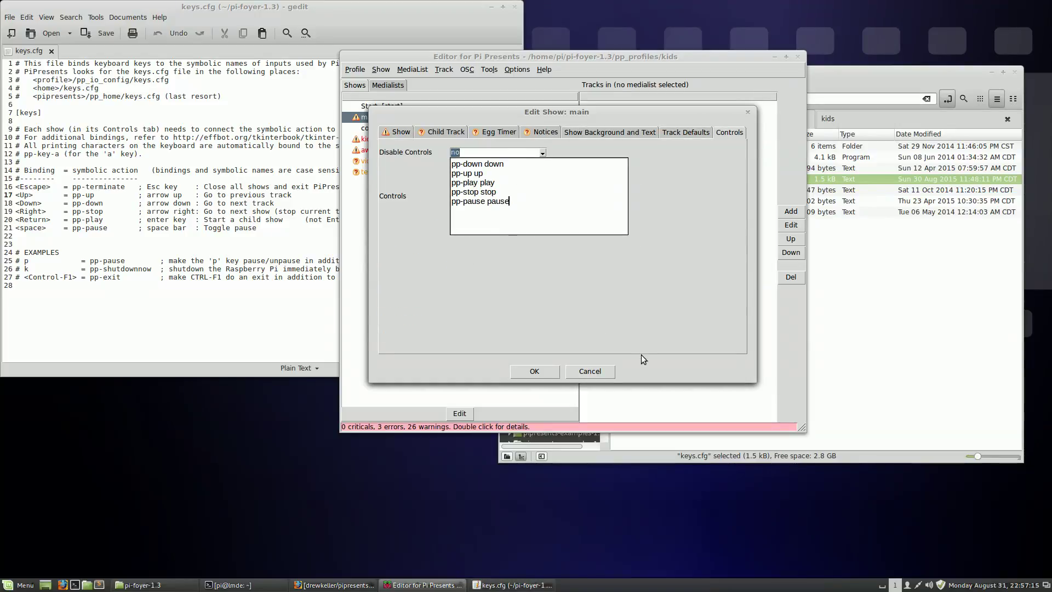
pyautogui.click(590, 372)
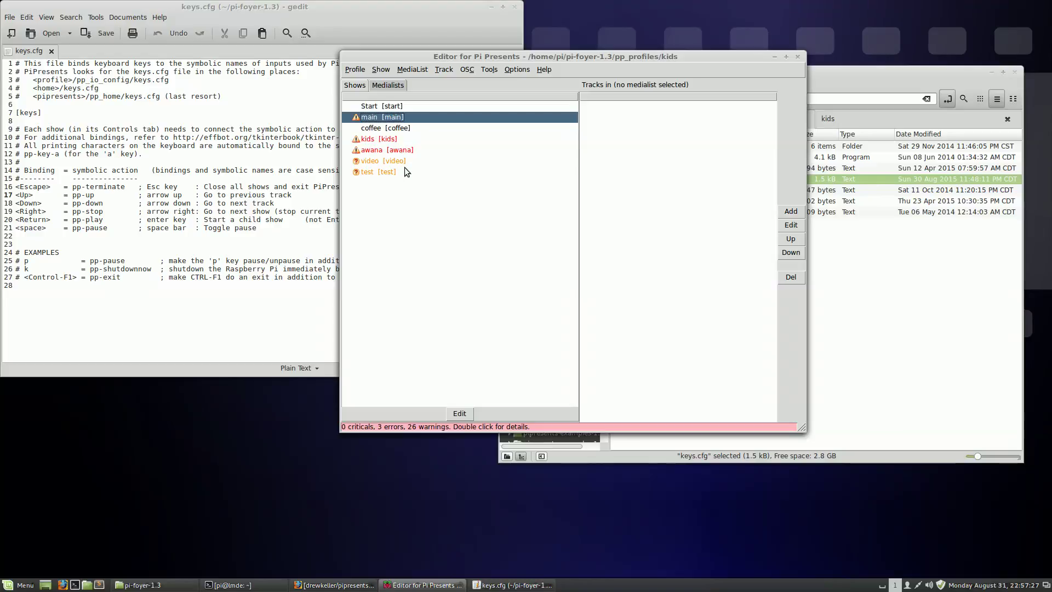
pyautogui.click(393, 130)
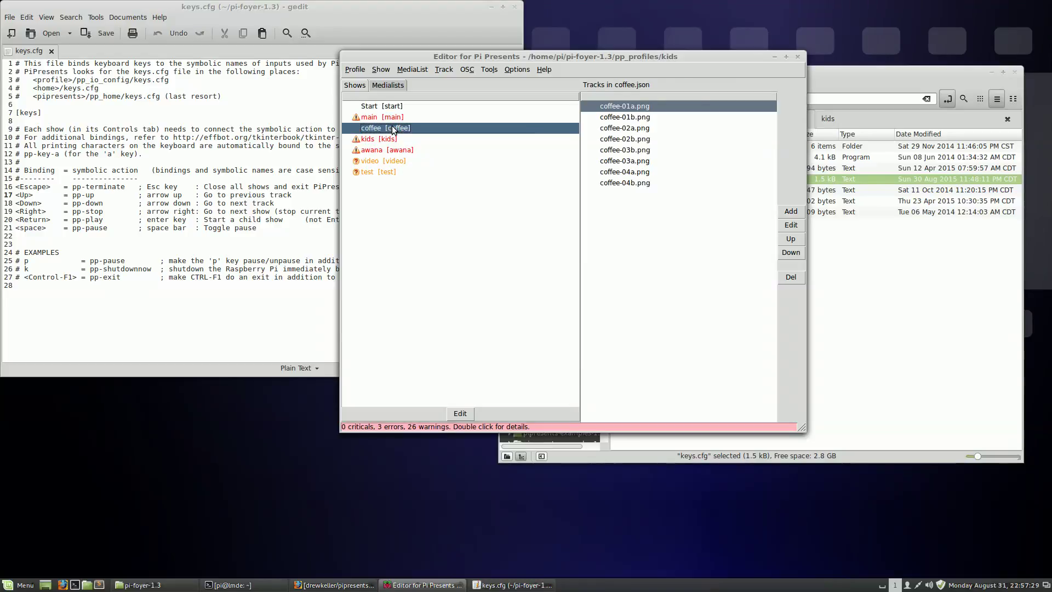
# Change the coffee show's Track Count Limit to 1 and save it.
pyautogui.doubleClick(393, 130)
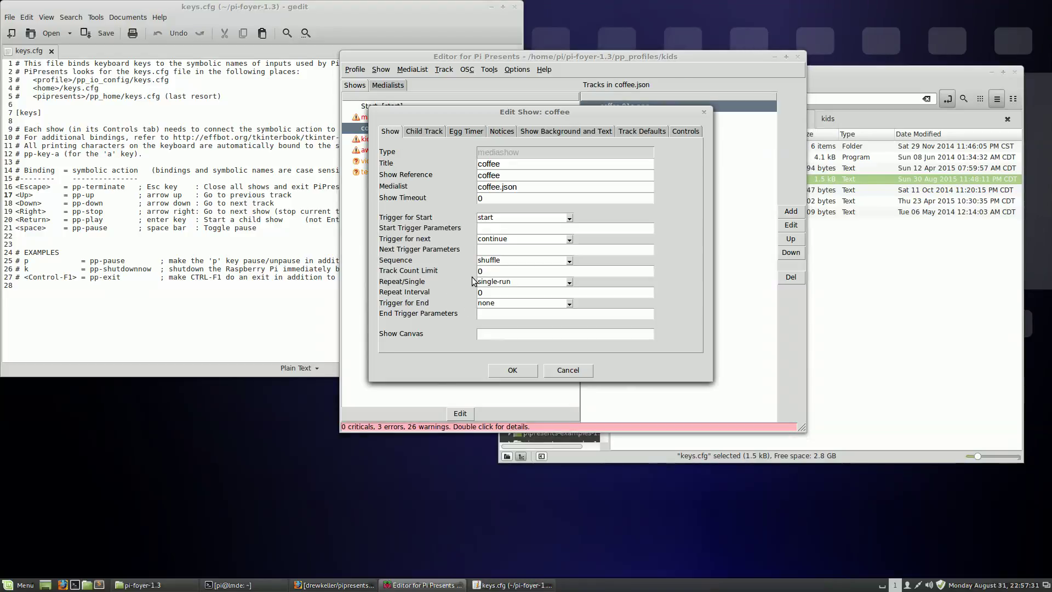
pyautogui.moveTo(499, 271); pyautogui.dragTo(443, 268)
pyautogui.moveTo(477, 111); pyautogui.dragTo(537, 119)
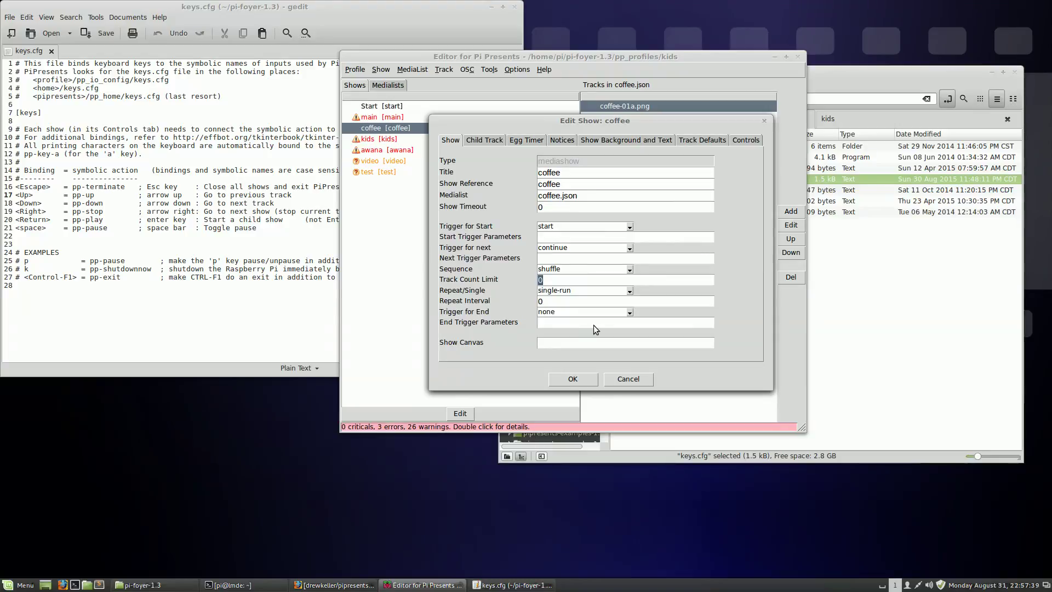
pyautogui.write('1')
pyautogui.click(580, 379)
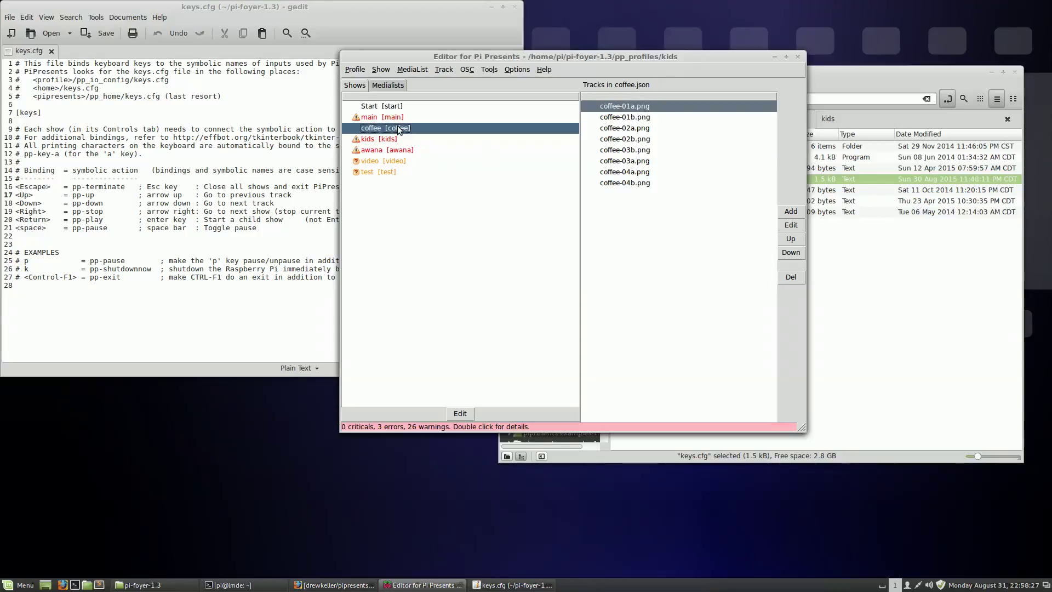
# Enter 'coffee start', 'open coffee', 'coffee stop', 'close cofee' as coffee-01a.png's Show Control at Beginning commands.
pyautogui.doubleClick(639, 107)
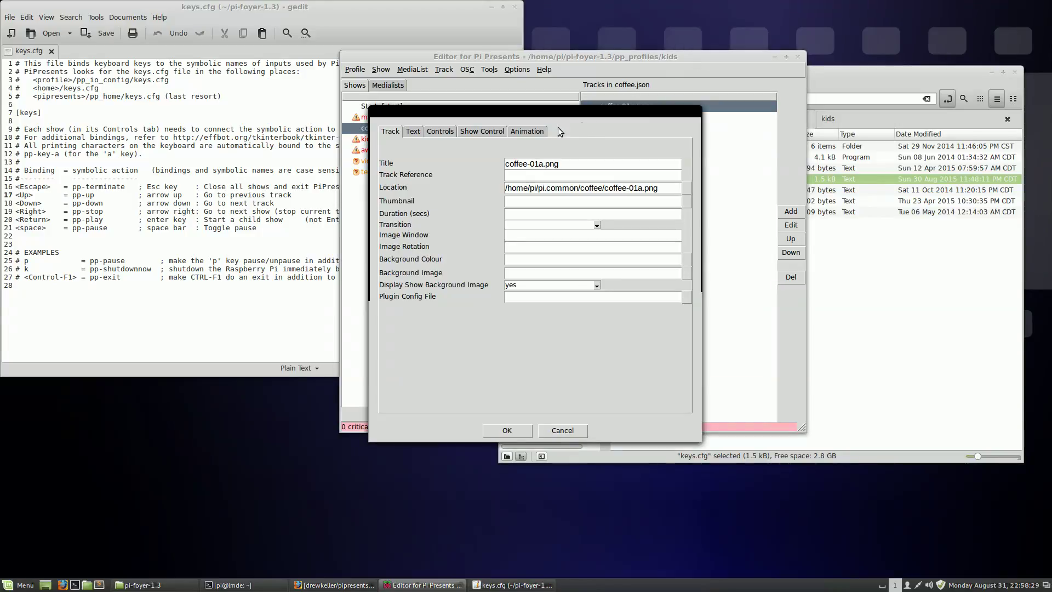
pyautogui.click(482, 131)
pyautogui.click(502, 188)
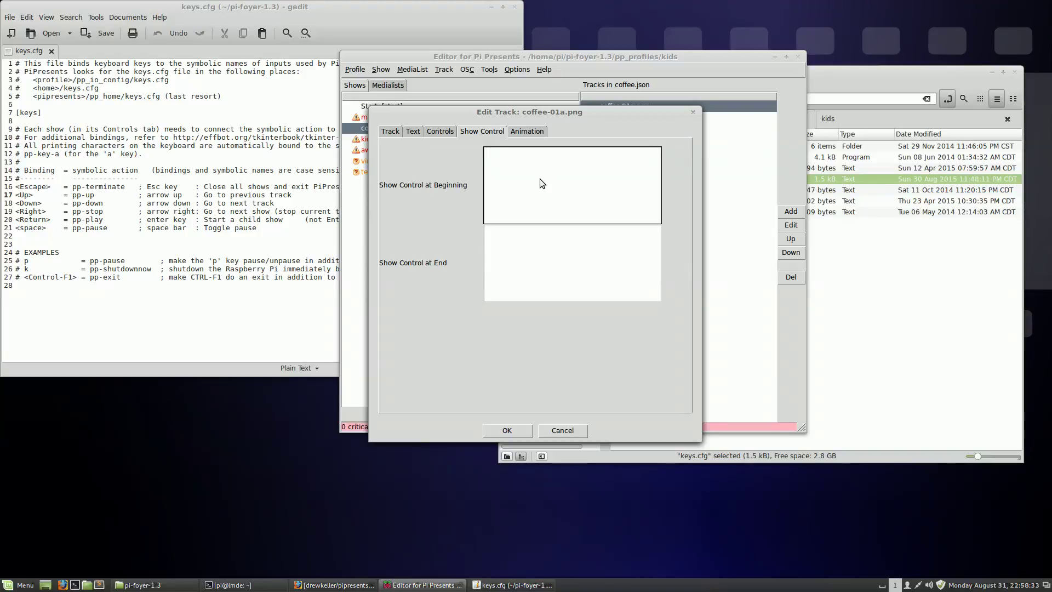
pyautogui.moveTo(566, 114); pyautogui.dragTo(610, 134)
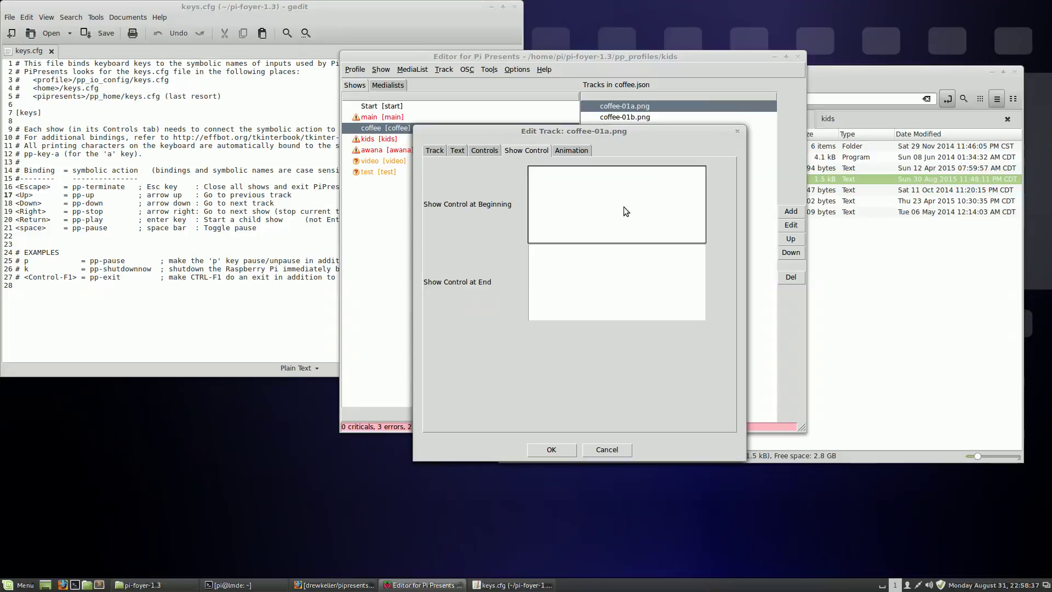
pyautogui.write('coffee')
pyautogui.write(' start ')
pyautogui.write('open ')
pyautogui.write('coffee ')
pyautogui.write('coffee ')
pyautogui.write('stop ')
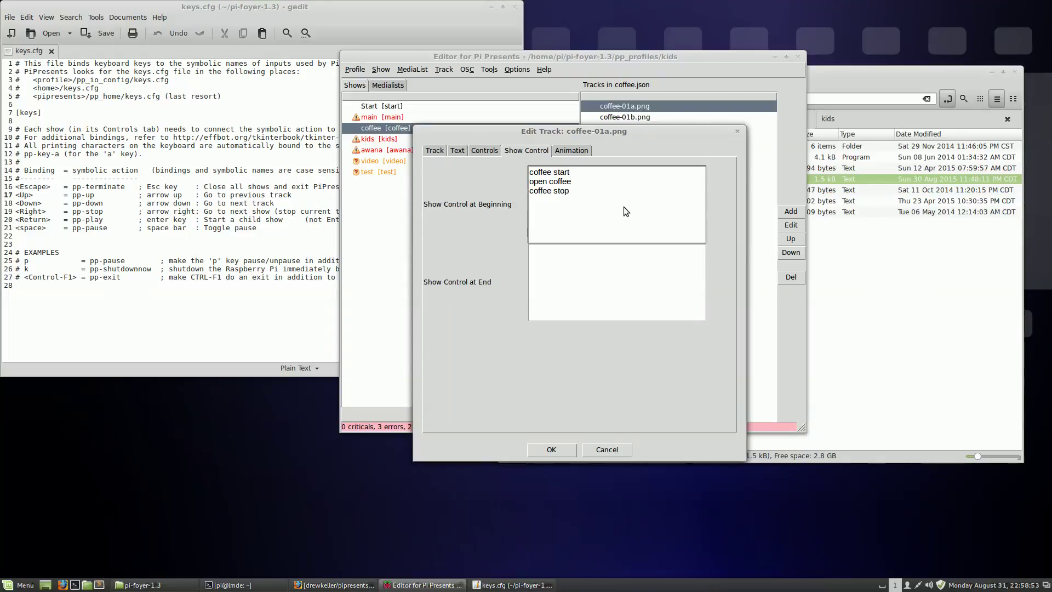
pyautogui.write('close cofee')
# Correct 'cofee' to 'coffee', rearrange and trim the command lines, and confirm the track settings.
pyautogui.press('Left')
pyautogui.press('Left')
pyautogui.write('f')
pyautogui.press('Up')
pyautogui.press('End')
pyautogui.press('Return')
pyautogui.press('BackSpace')
pyautogui.press('Up')
pyautogui.press('Return')
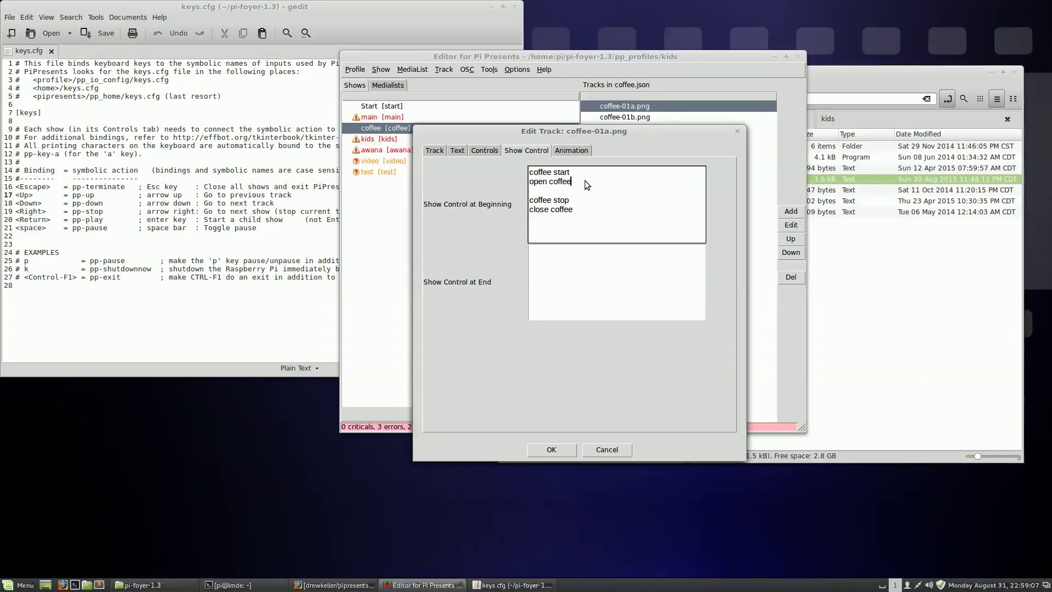
pyautogui.press('Up')
pyautogui.press('Up')
pyautogui.hotkey('shift', 'Down')
pyautogui.press('Delete')
pyautogui.press('Return')
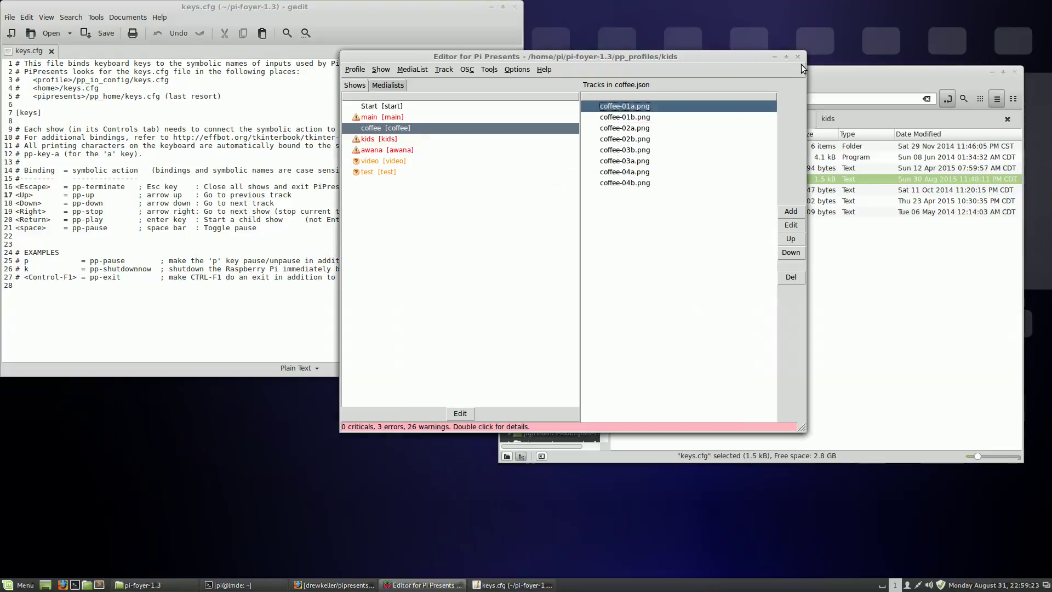
# Close the Pi Presents Editor, the file manager, and keys.cfg in gedit.
pyautogui.click(797, 56)
pyautogui.click(1015, 72)
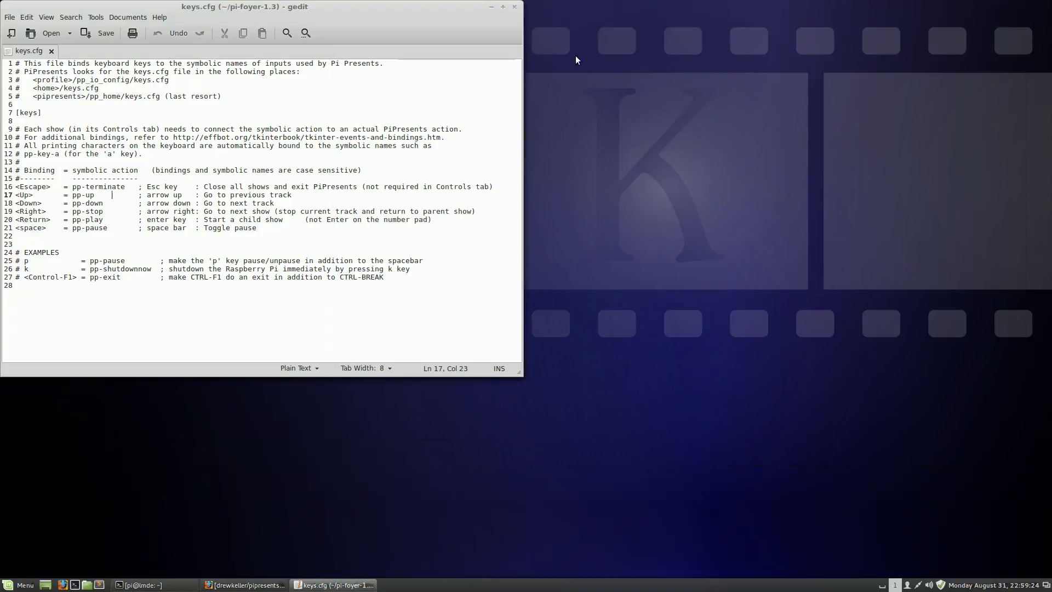
pyautogui.click(515, 7)
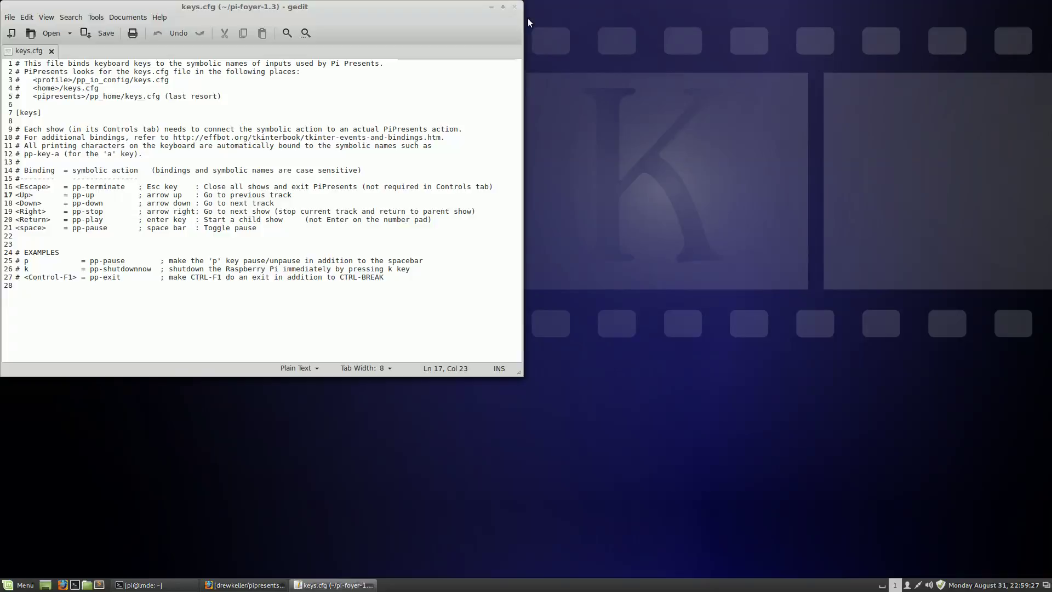